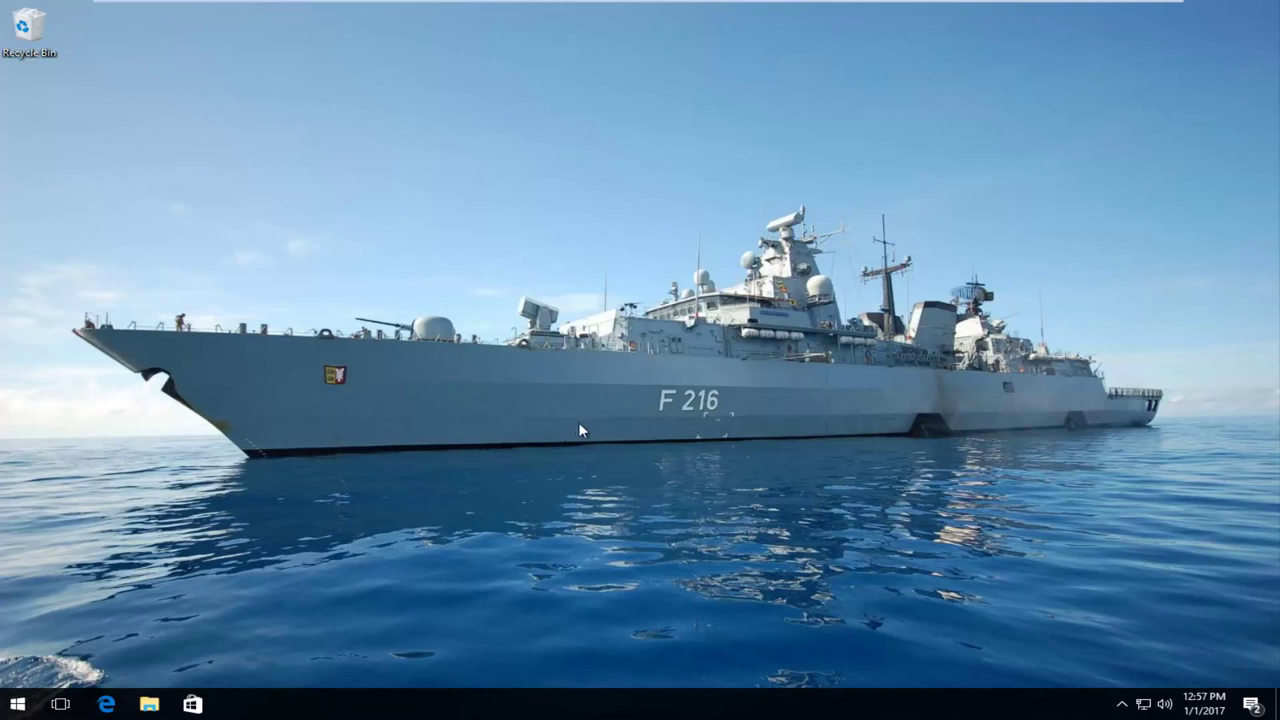
Run regedit from the Run box in place of the pre-filled msconfig command.
right_click(20, 711)
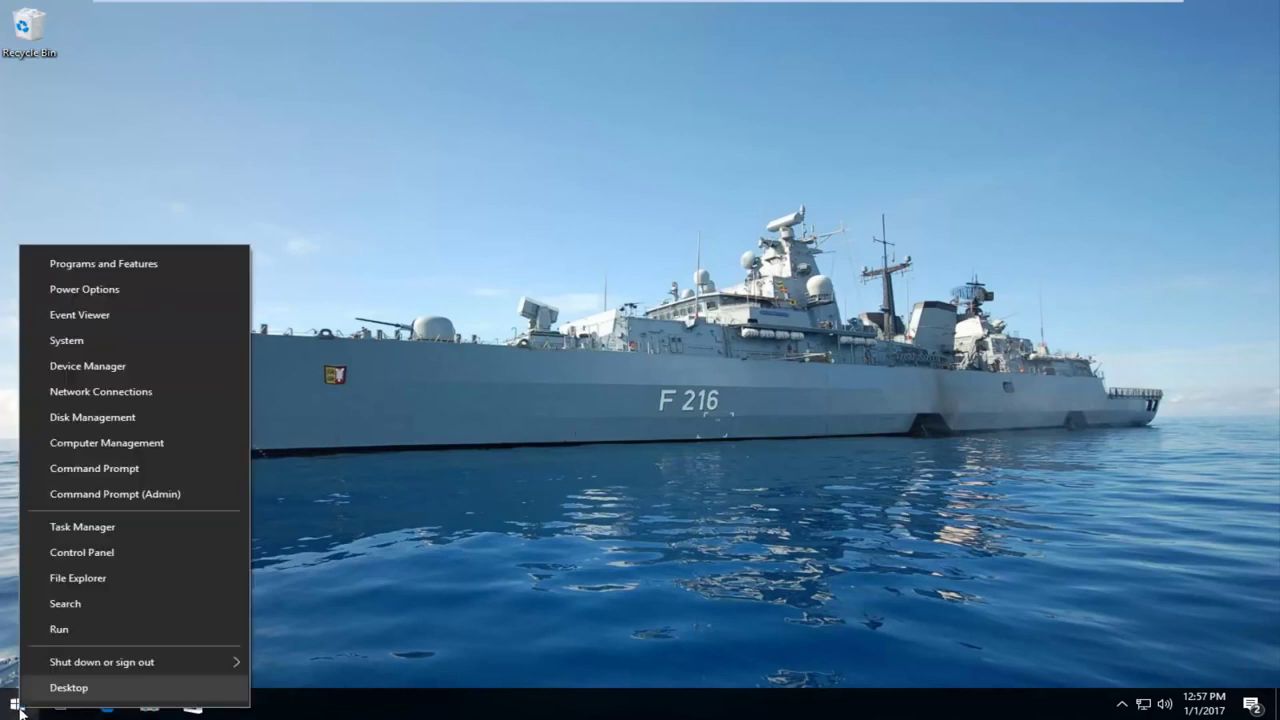
left_click(83, 632)
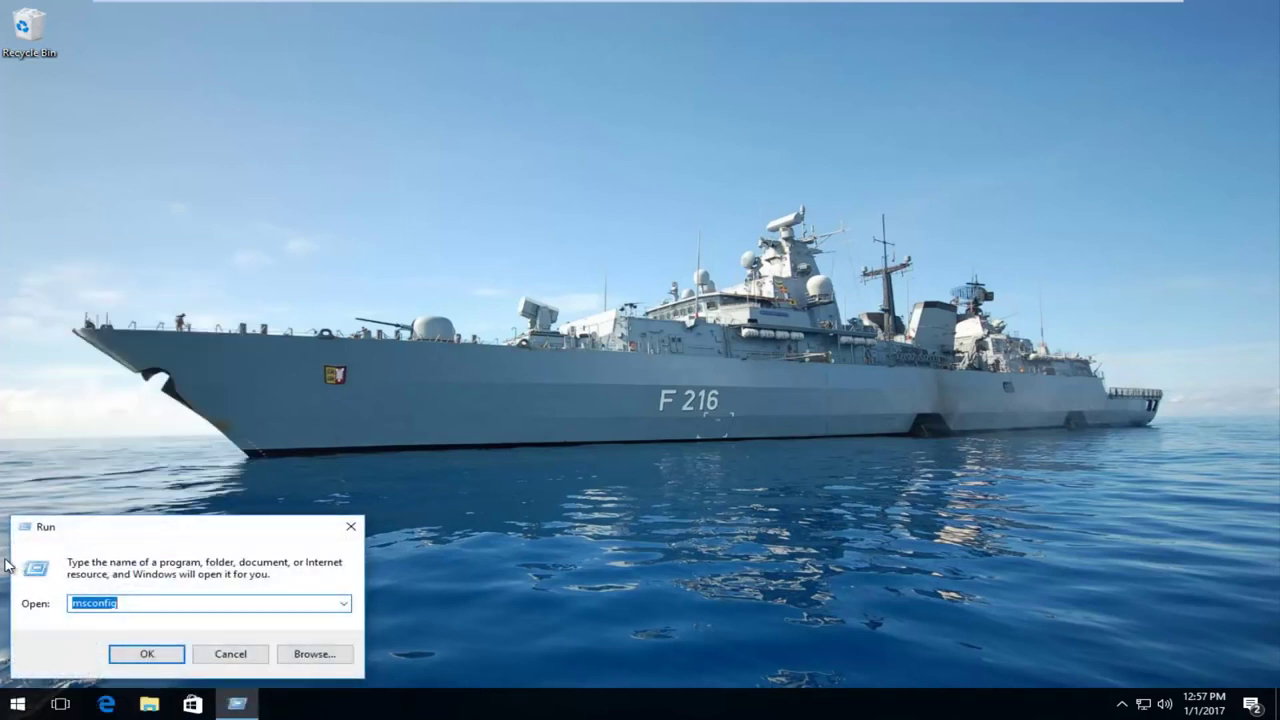
key("BackSpace")
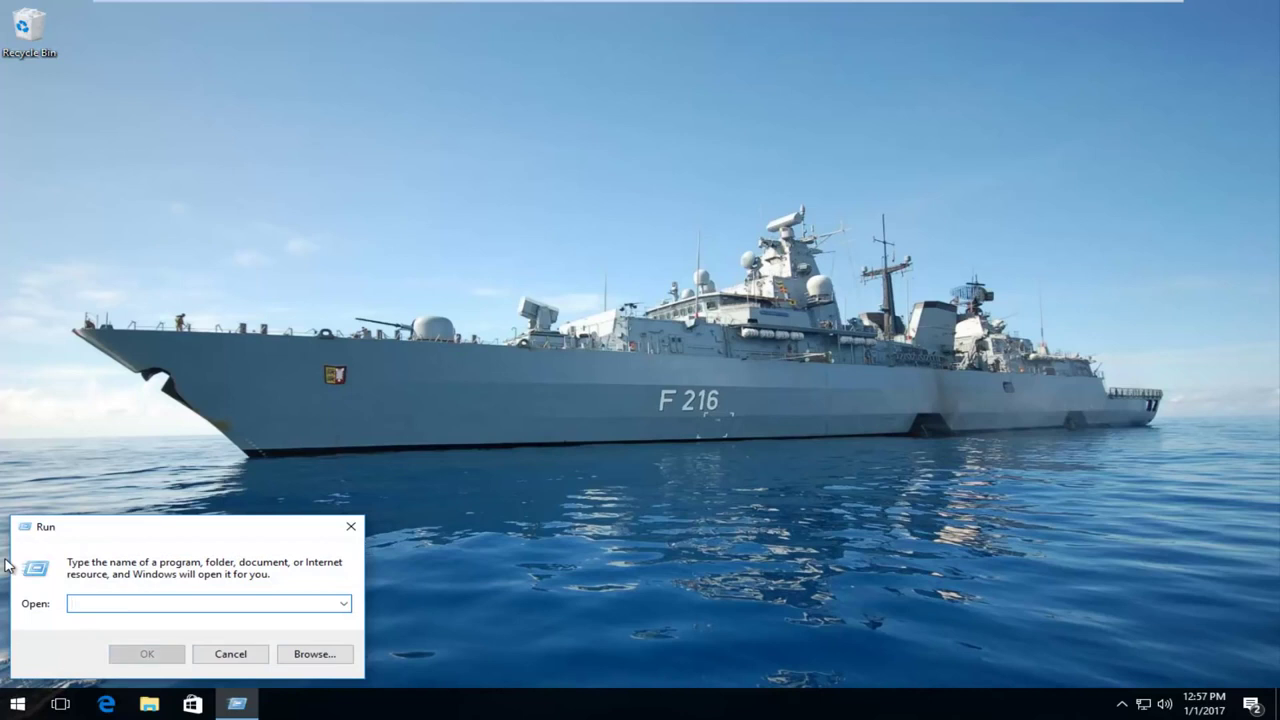
type("regedit")
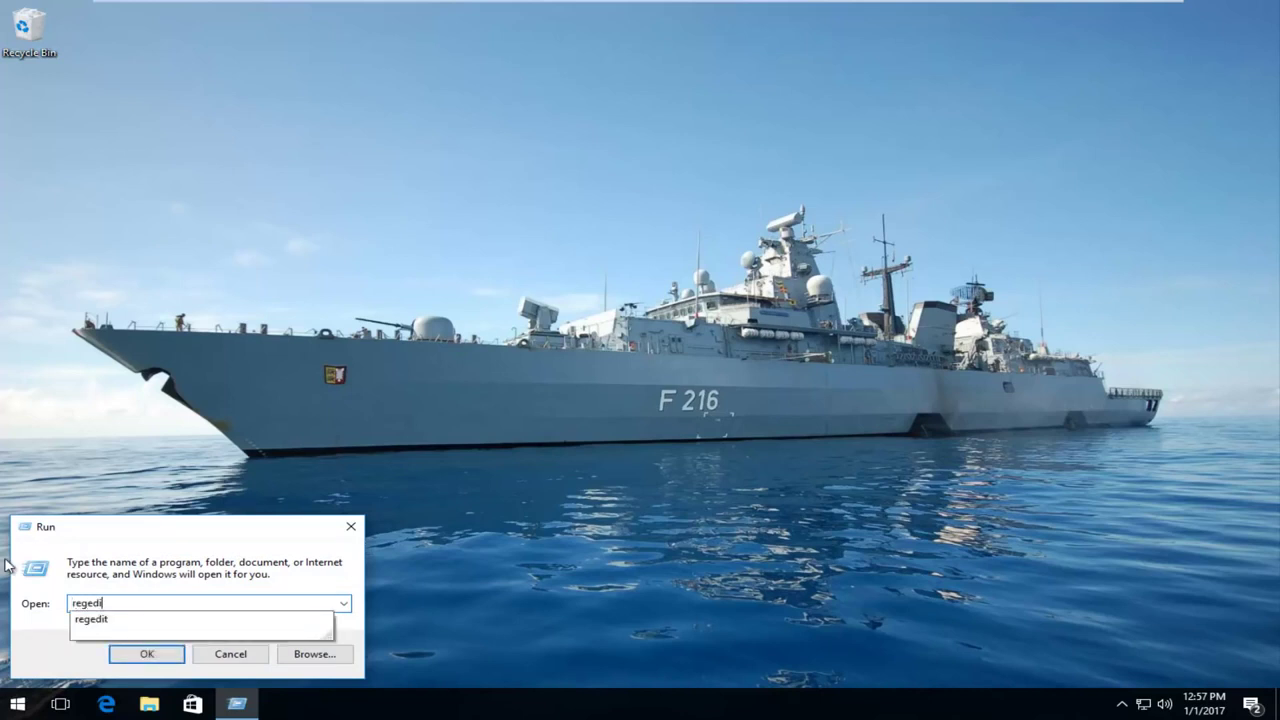
left_click(145, 657)
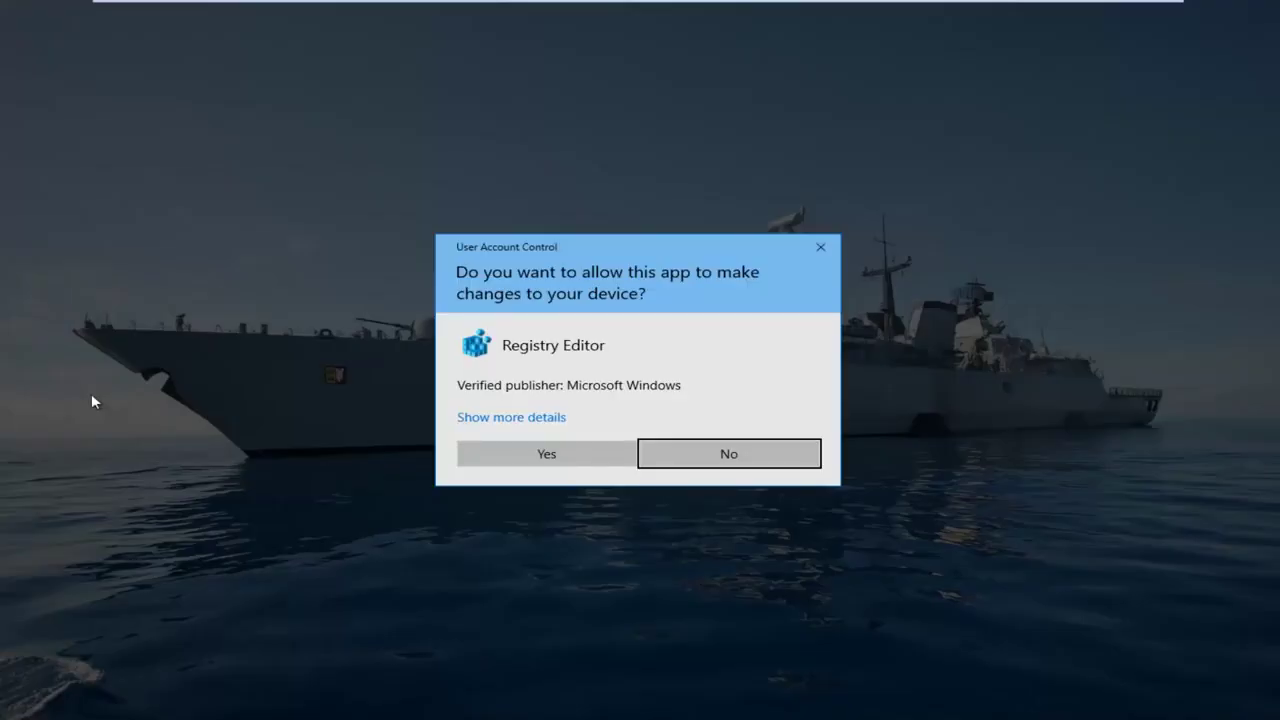
Allow Registry Editor through UAC and collapse the key tree back to the top-level hives.
left_click(545, 460)
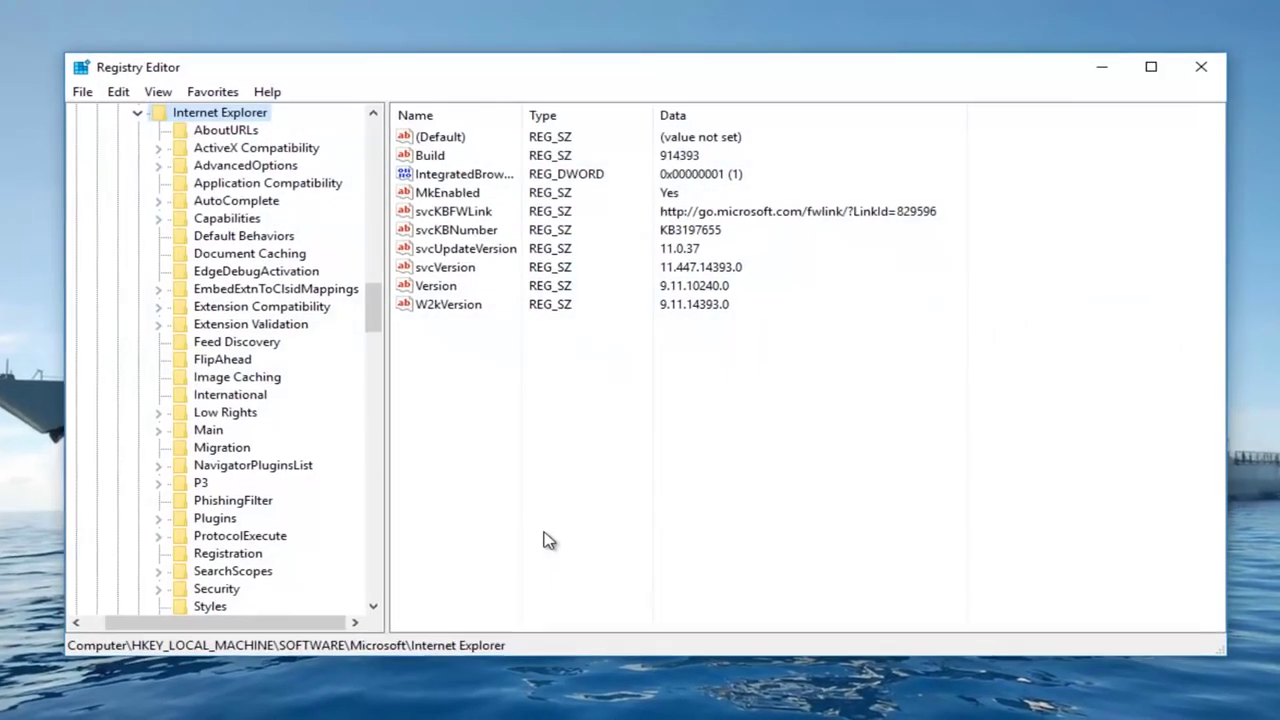
left_click(130, 112)
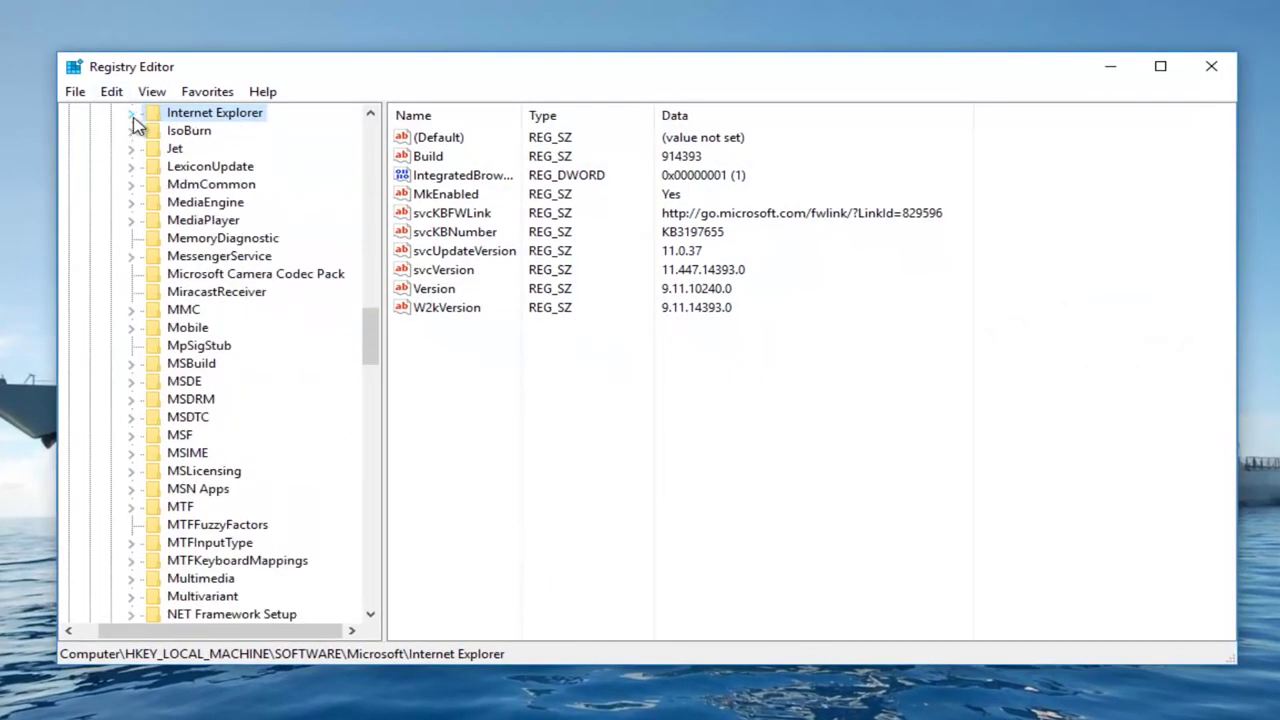
scroll(135, 175, "up", 7)
scroll(135, 175, "up", 15)
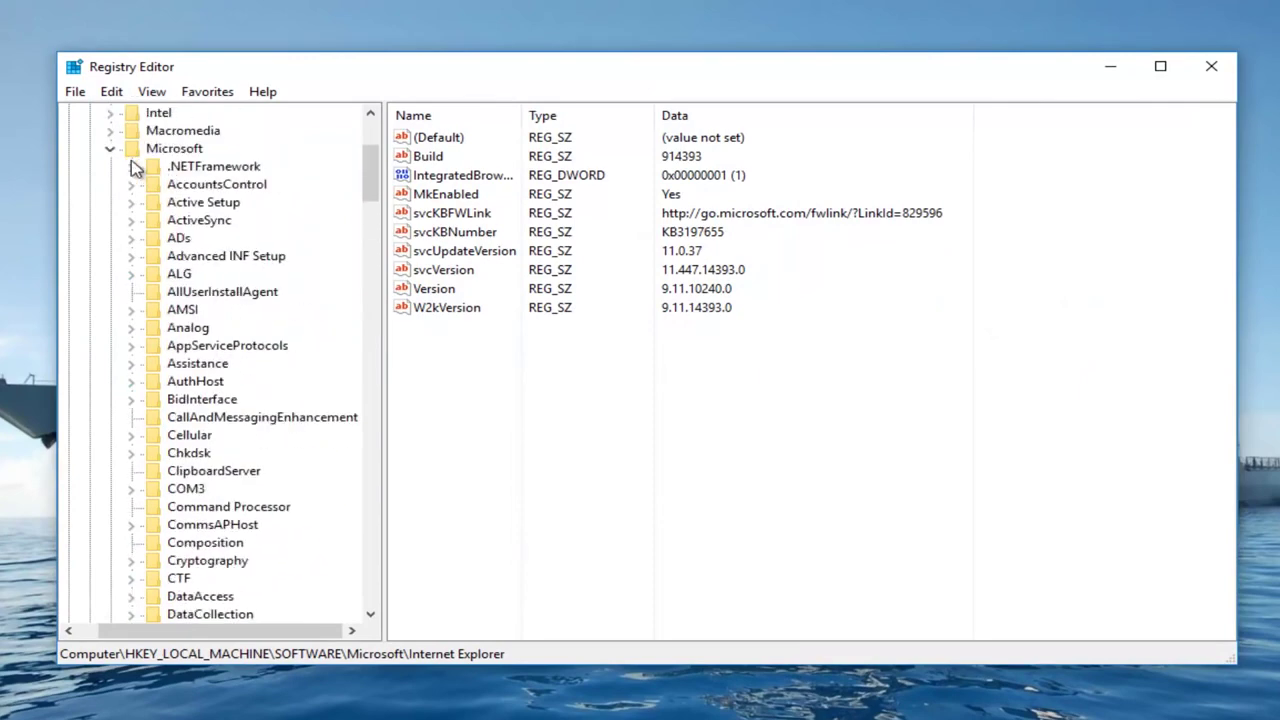
left_click(111, 150)
scroll(113, 187, "up", 4)
left_click(113, 257)
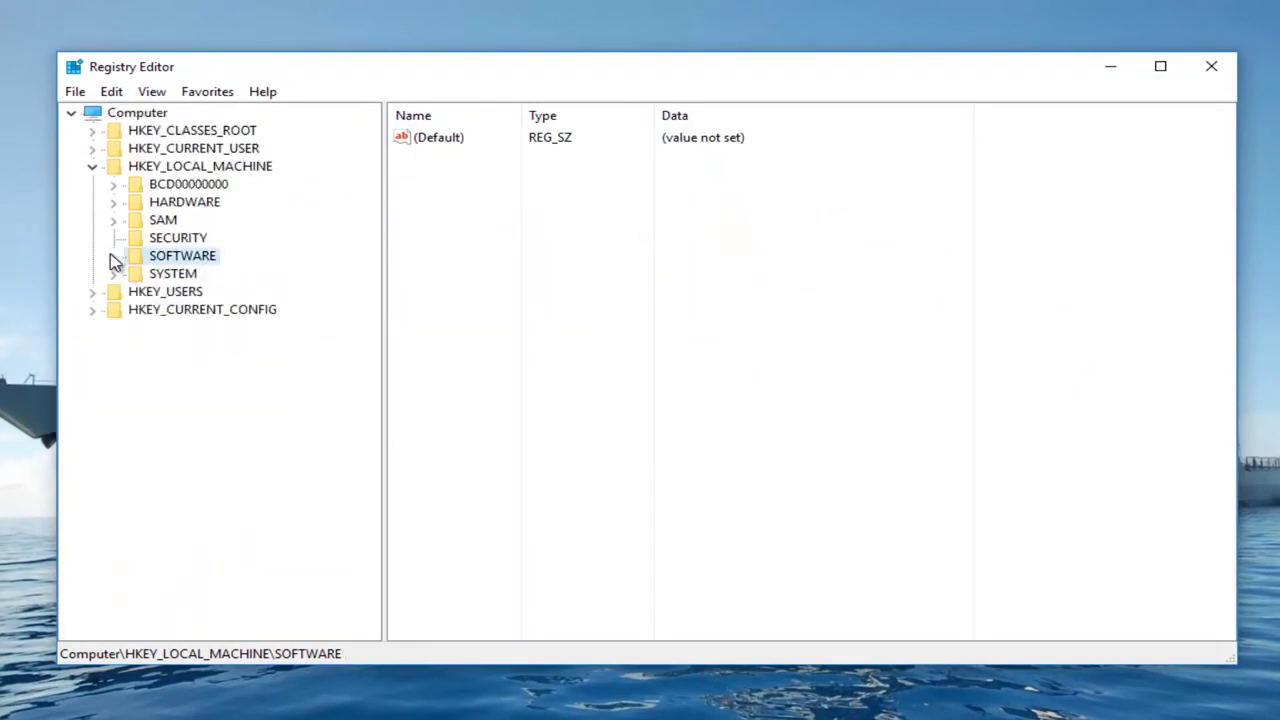
left_click(92, 167)
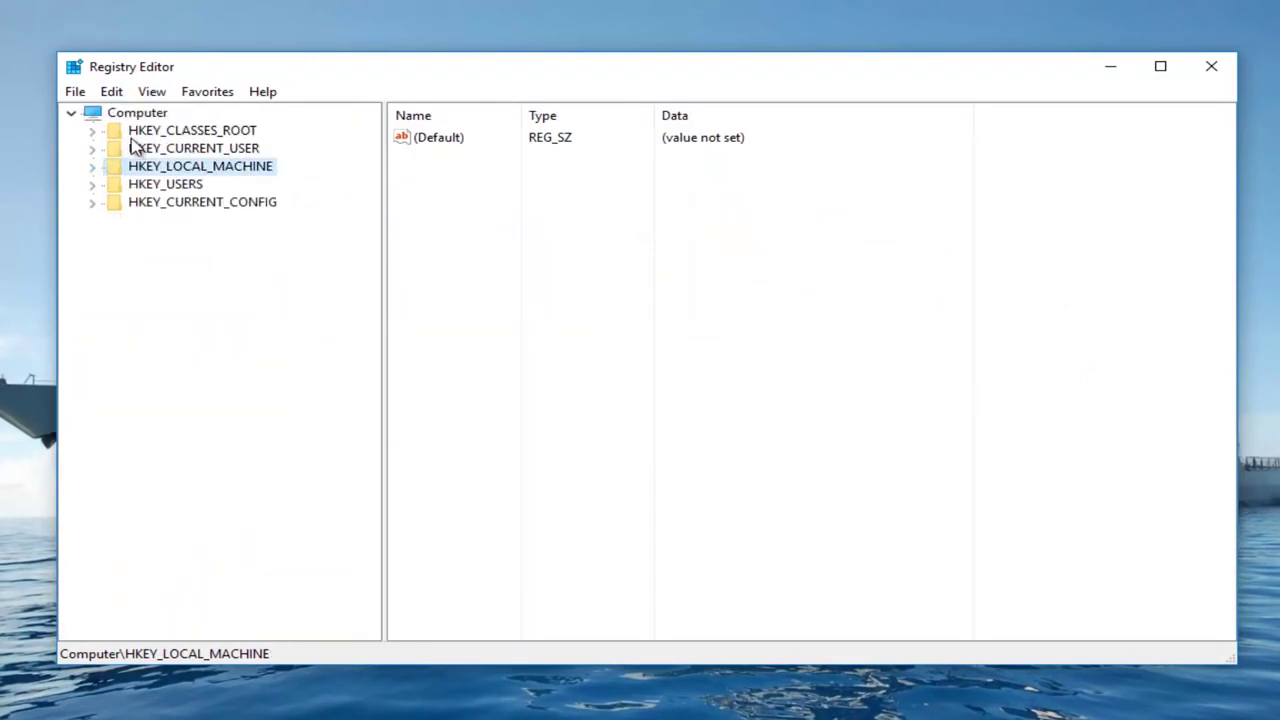
left_click(143, 148)
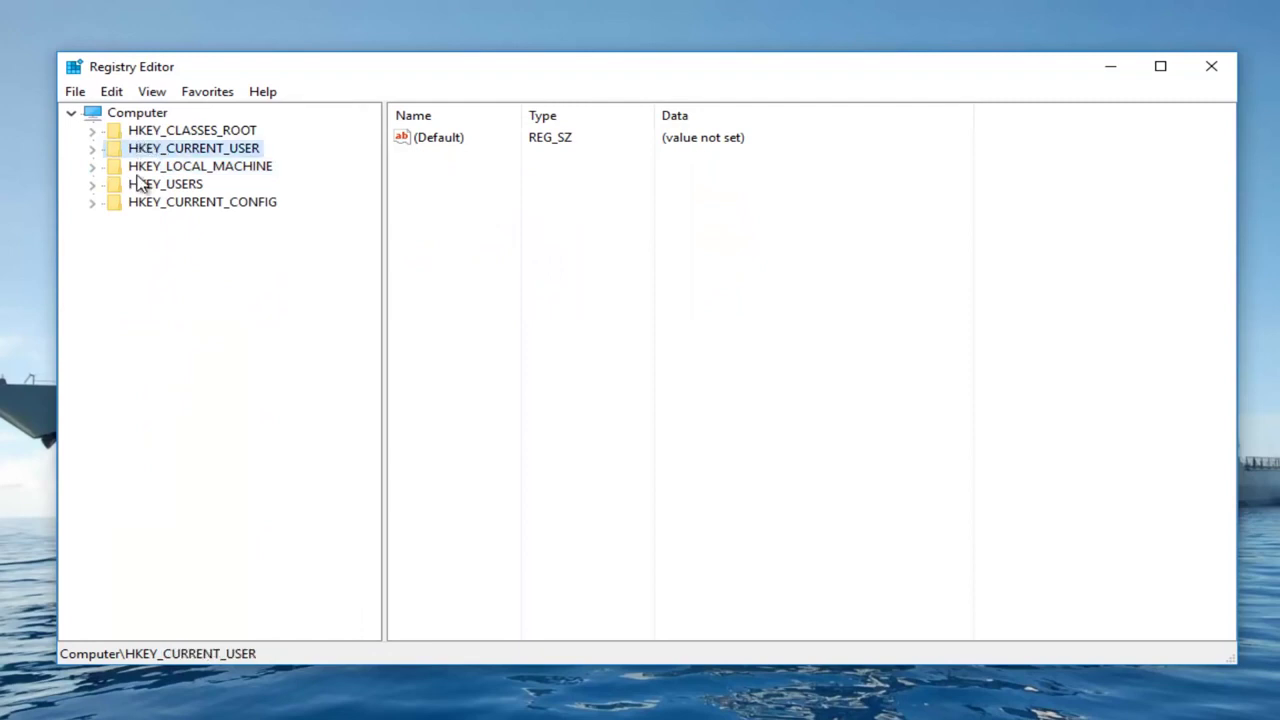
left_click(115, 168)
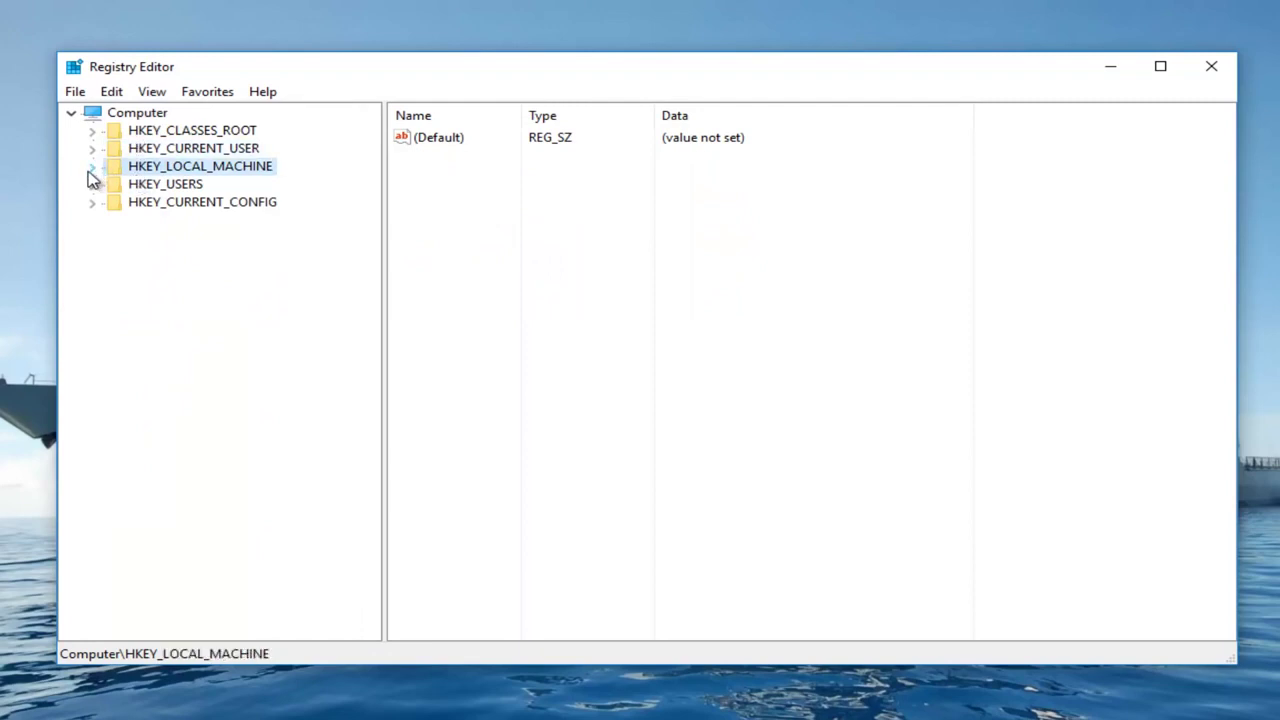
Expand HKEY_LOCAL_MACHINE\SOFTWARE\Microsoft\Windows NT\CurrentVersion and widen the key tree pane.
left_click(92, 169)
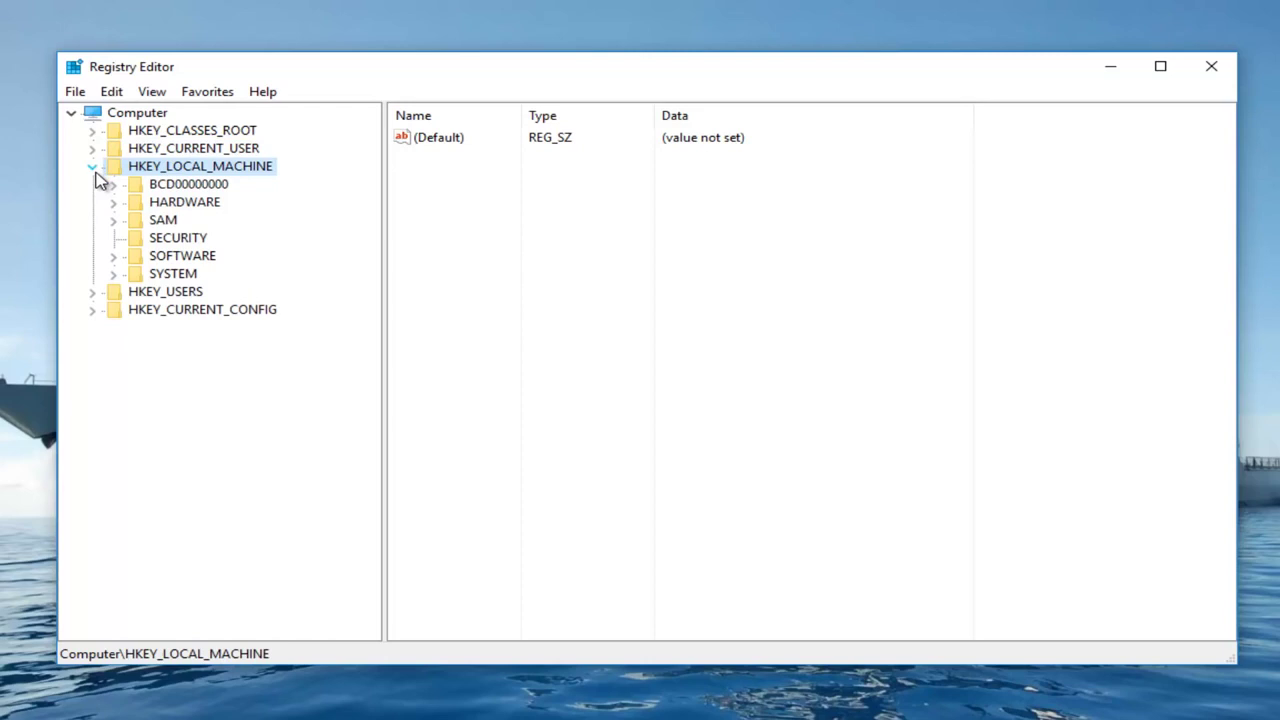
left_click(114, 257)
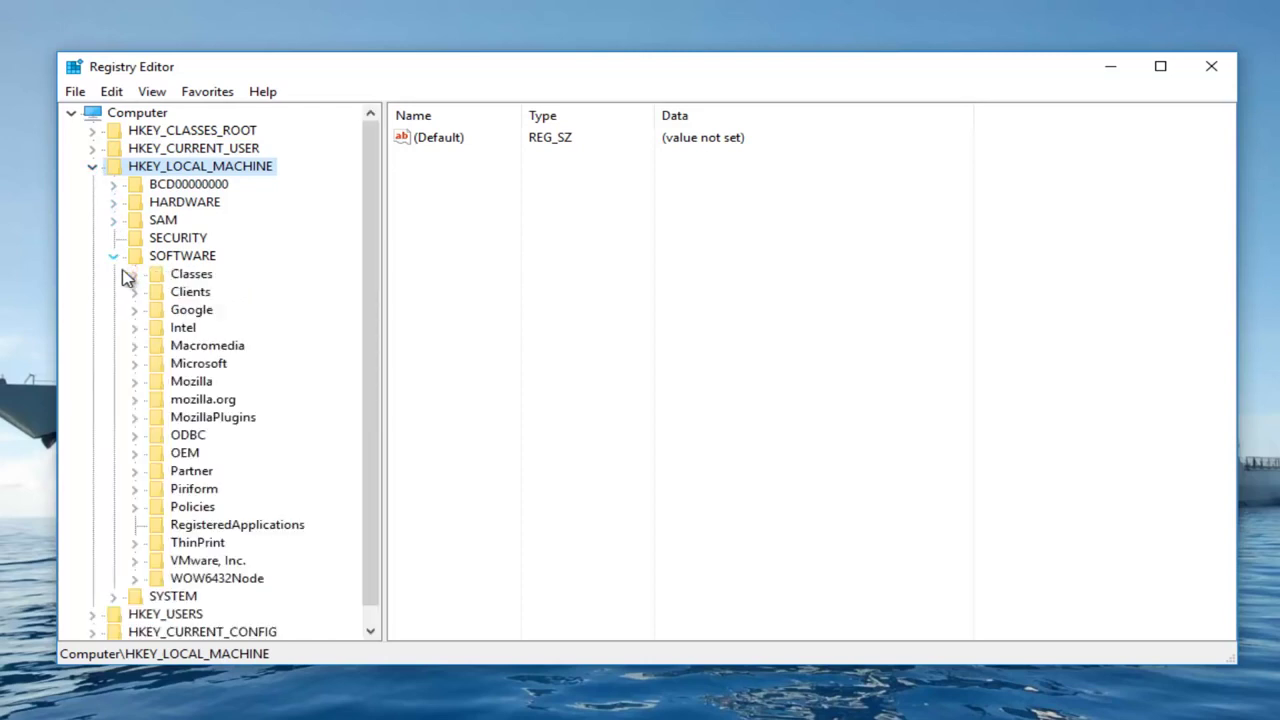
left_click(136, 366)
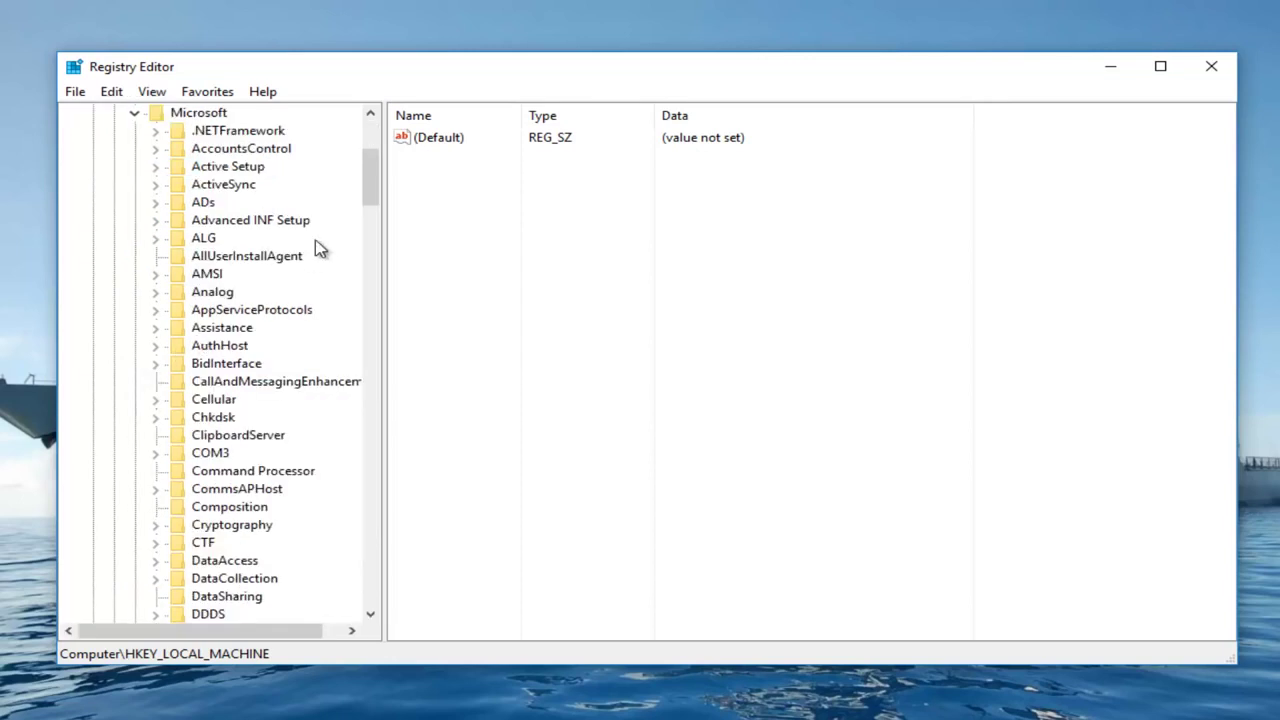
left_click_drag(371, 190, 360, 563)
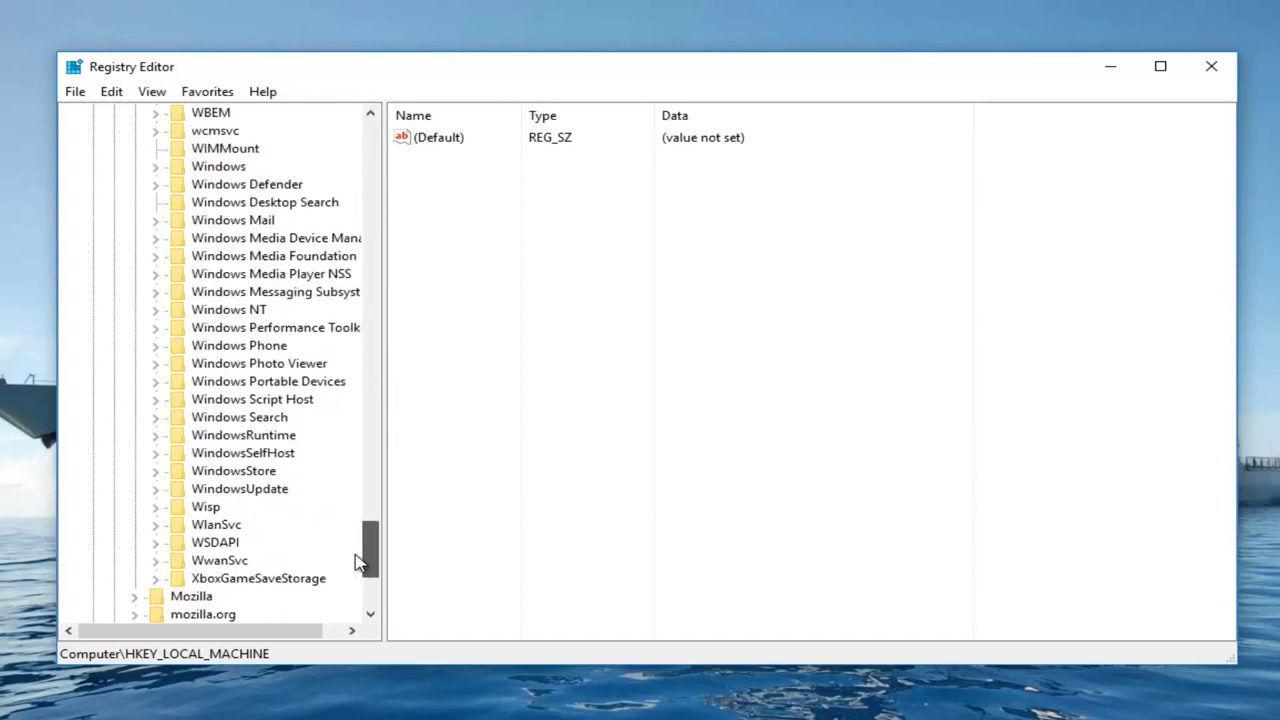
left_click(174, 312)
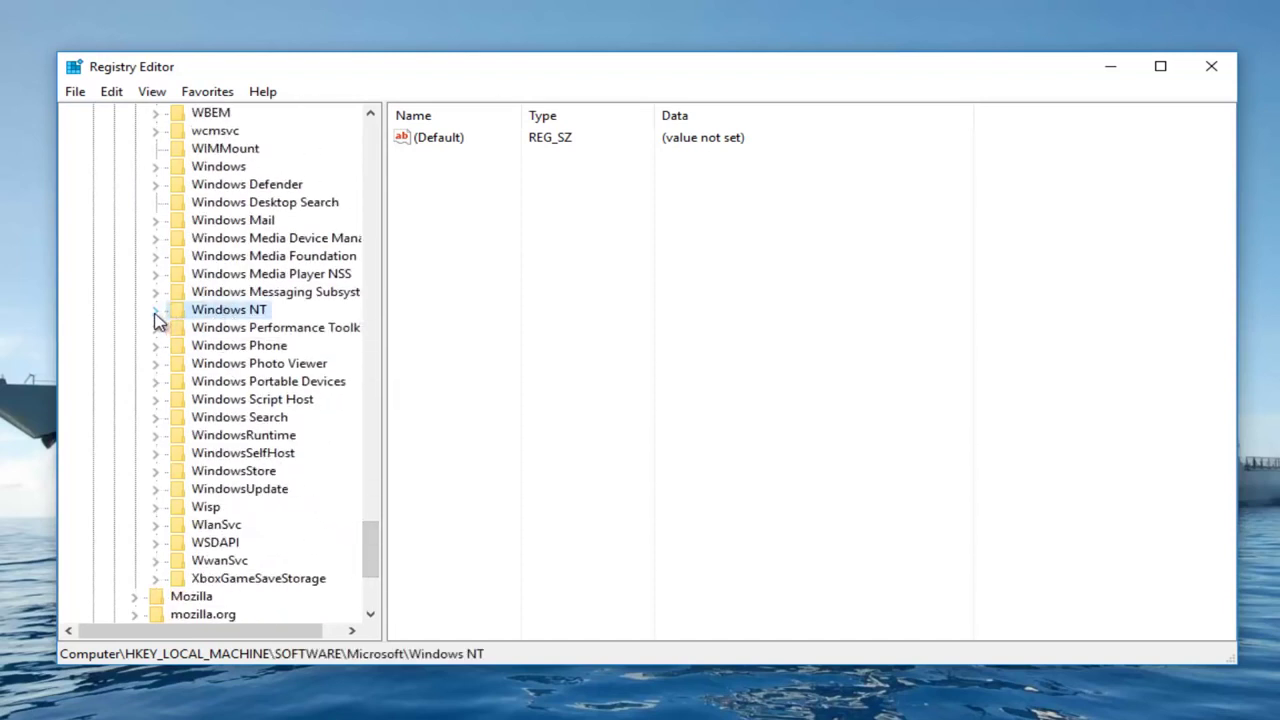
left_click(156, 311)
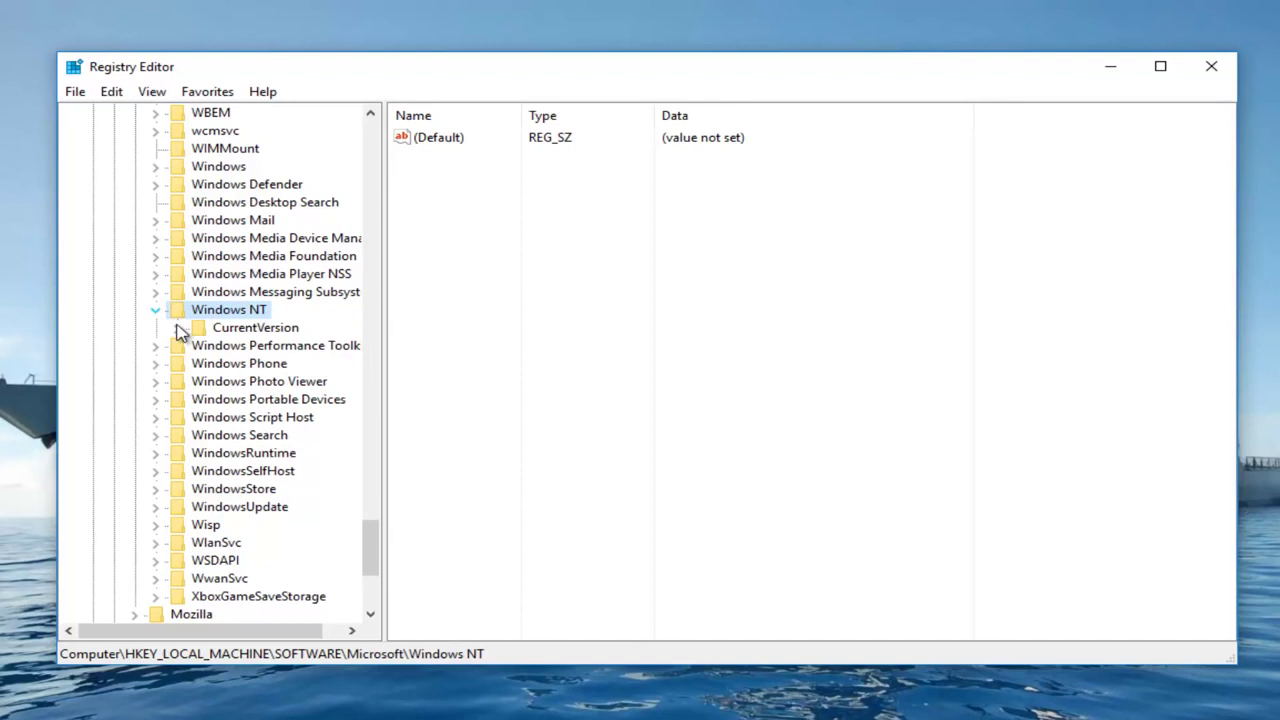
left_click(247, 333)
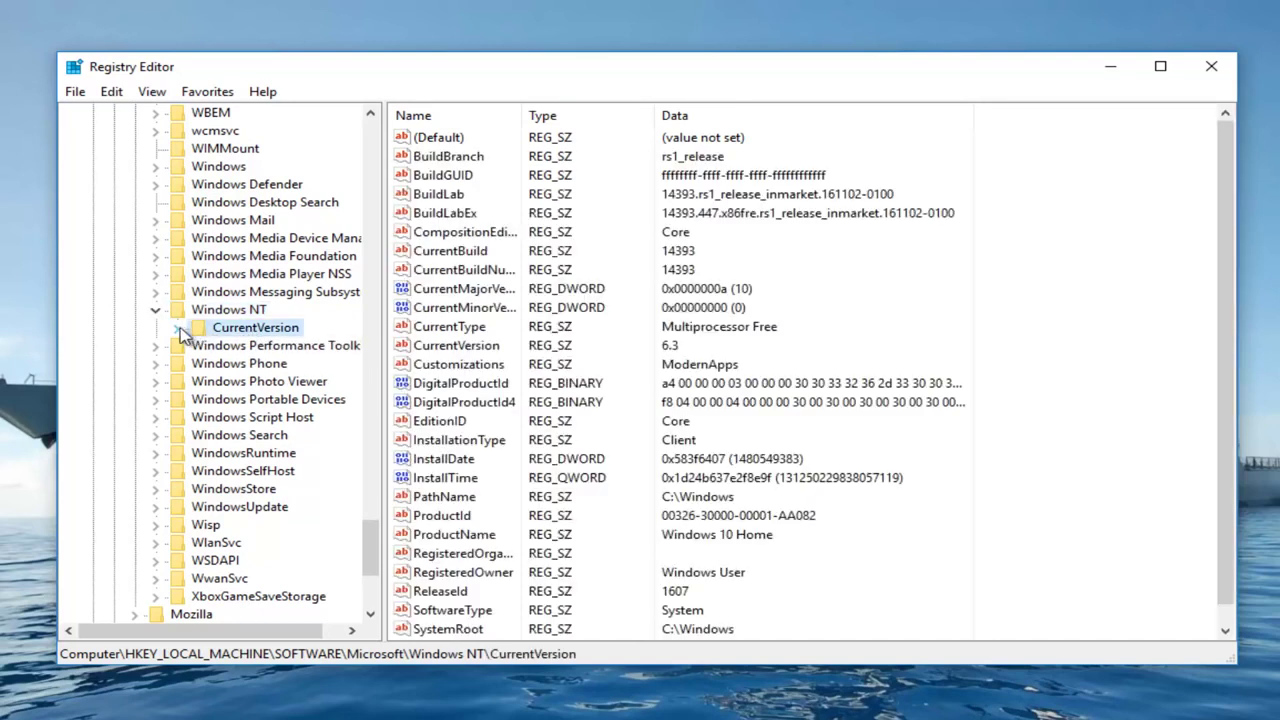
left_click(178, 330)
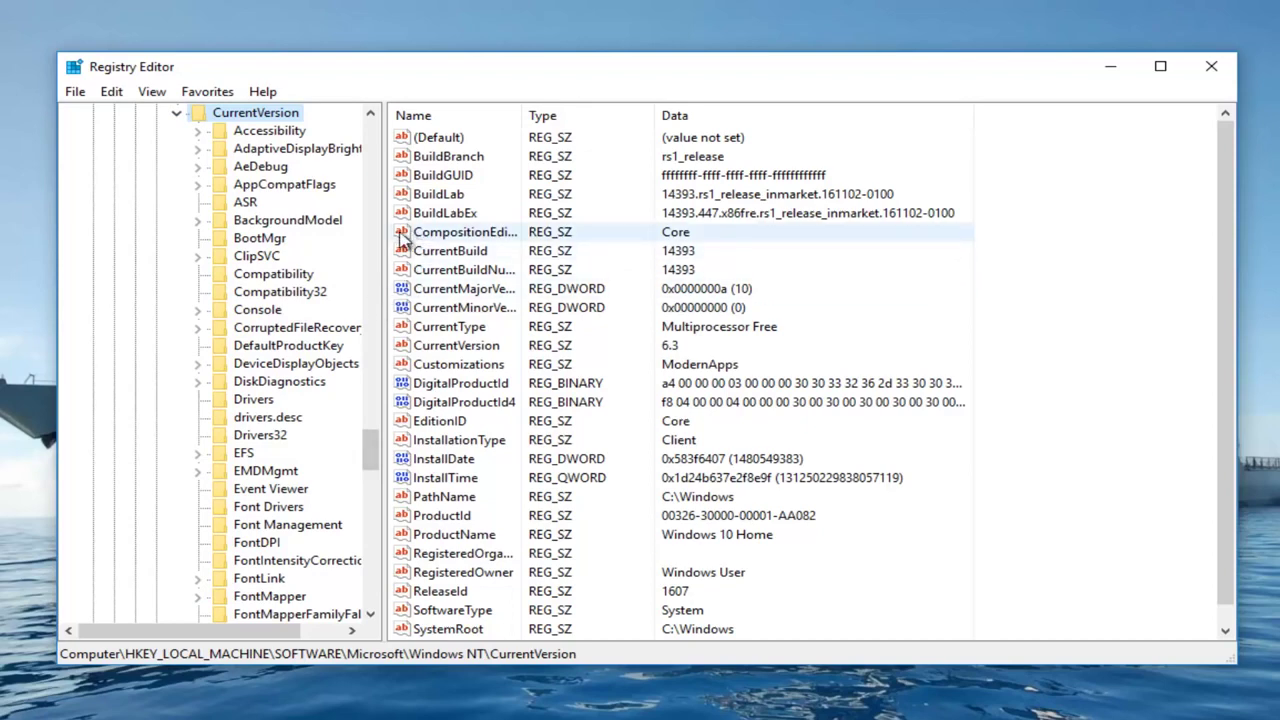
left_click_drag(386, 231, 502, 231)
scroll(228, 424, "down", 12)
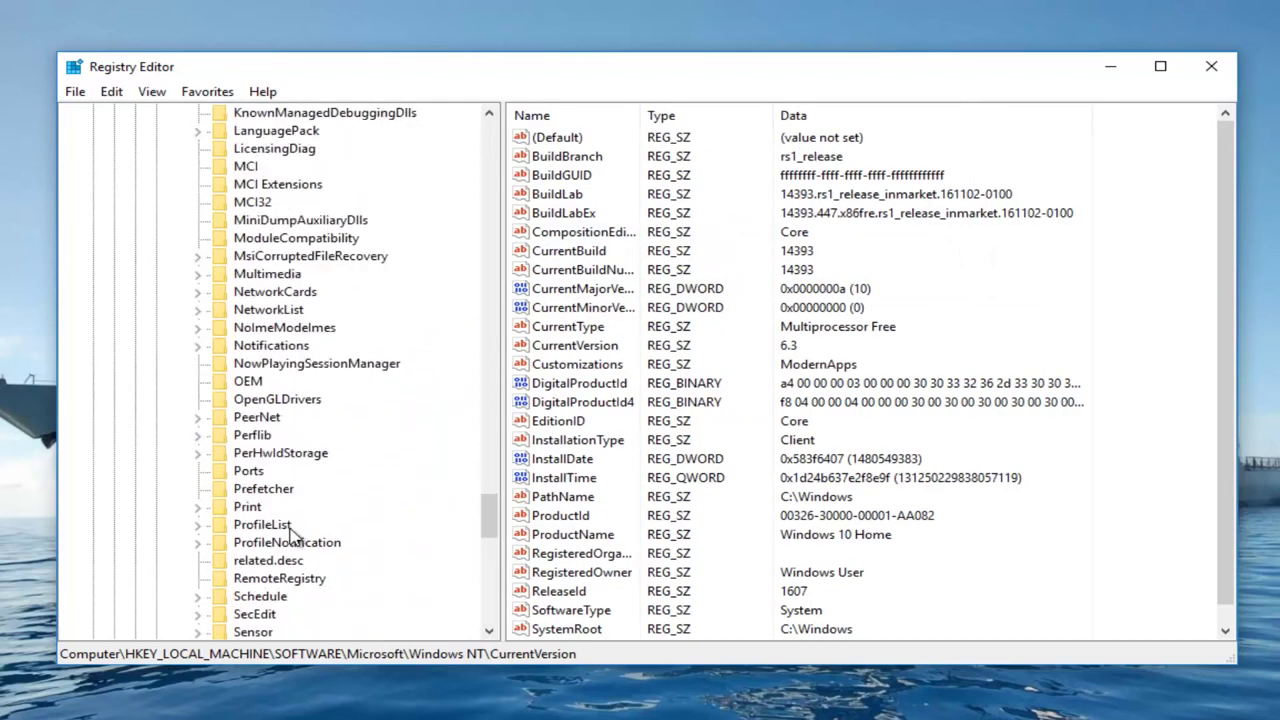
Expand ProfileList, select the first S-1-5-21 profile key, and widen the Name column.
left_click(262, 526)
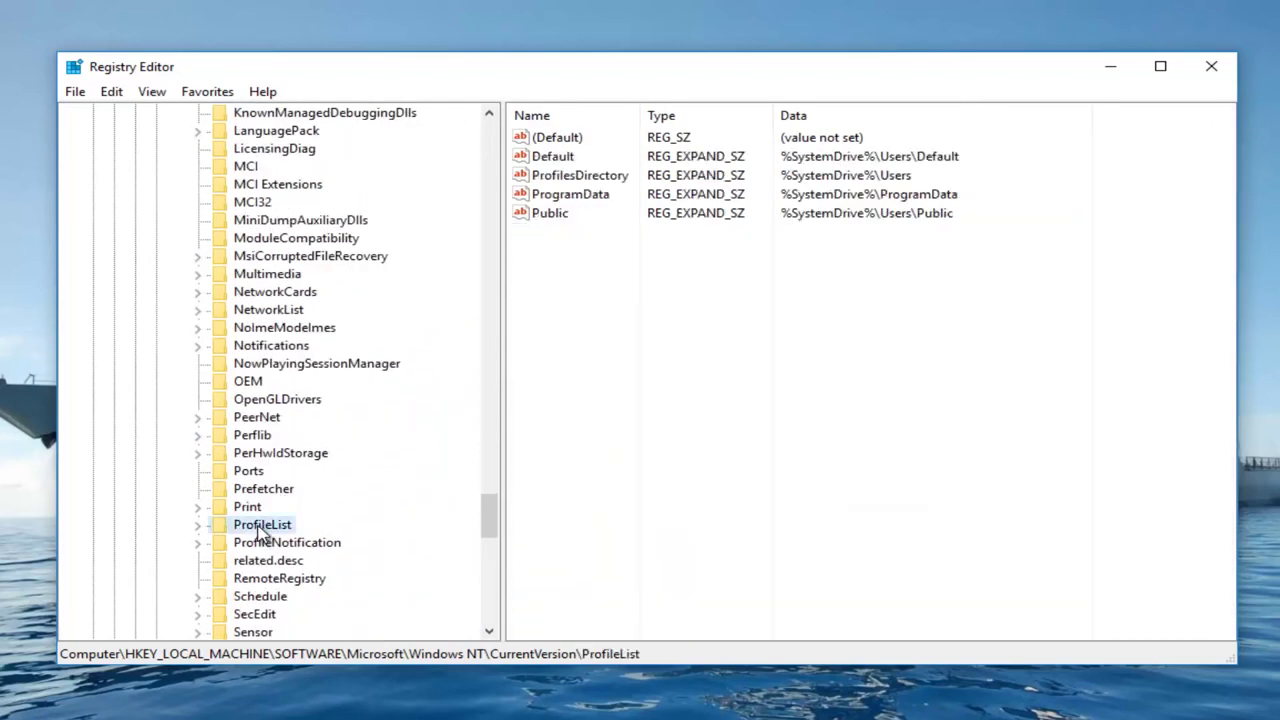
left_click(197, 525)
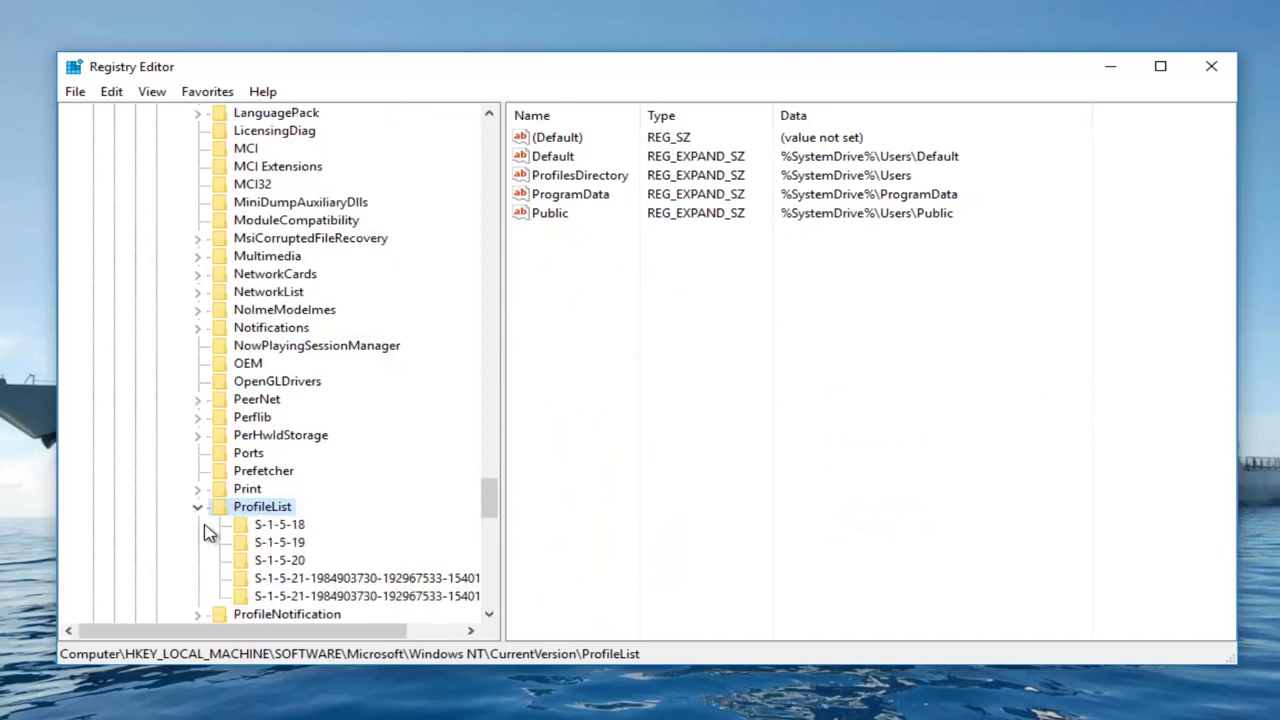
left_click(278, 584)
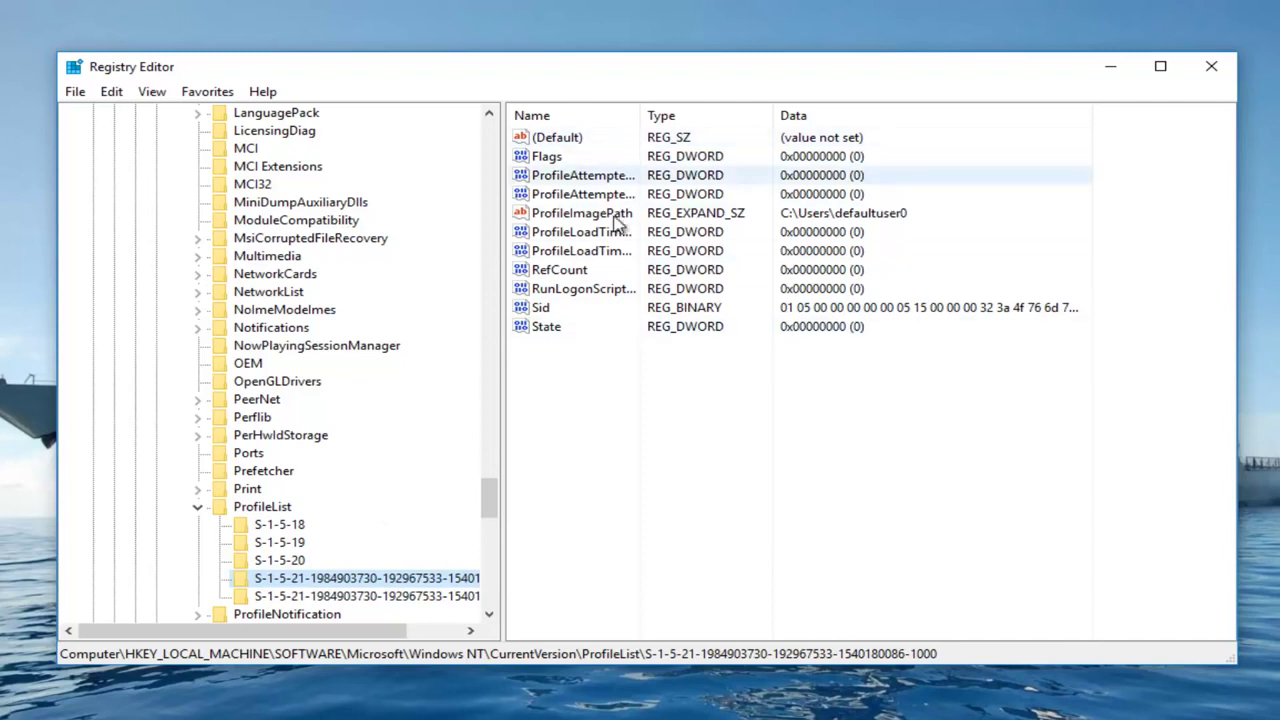
left_click_drag(641, 110, 766, 108)
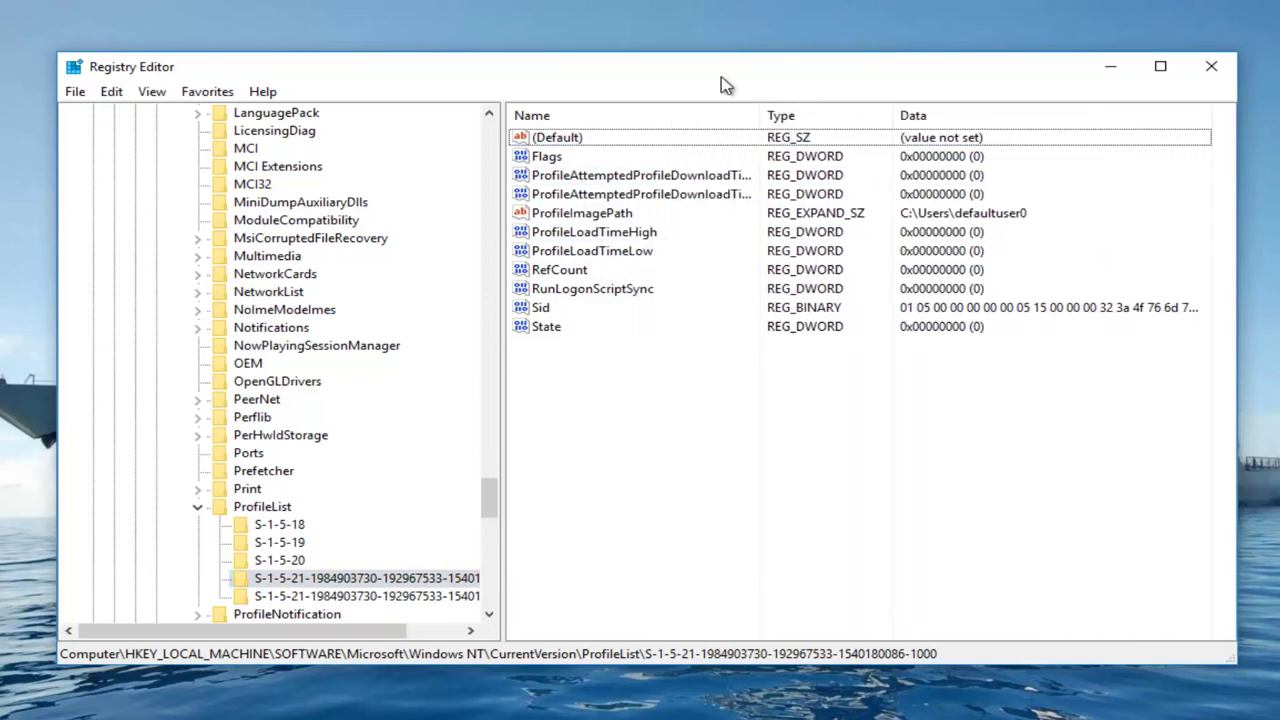
Open the ...-1000 key's ProfileImagePath value in the Edit String dialog.
double_click(535, 216)
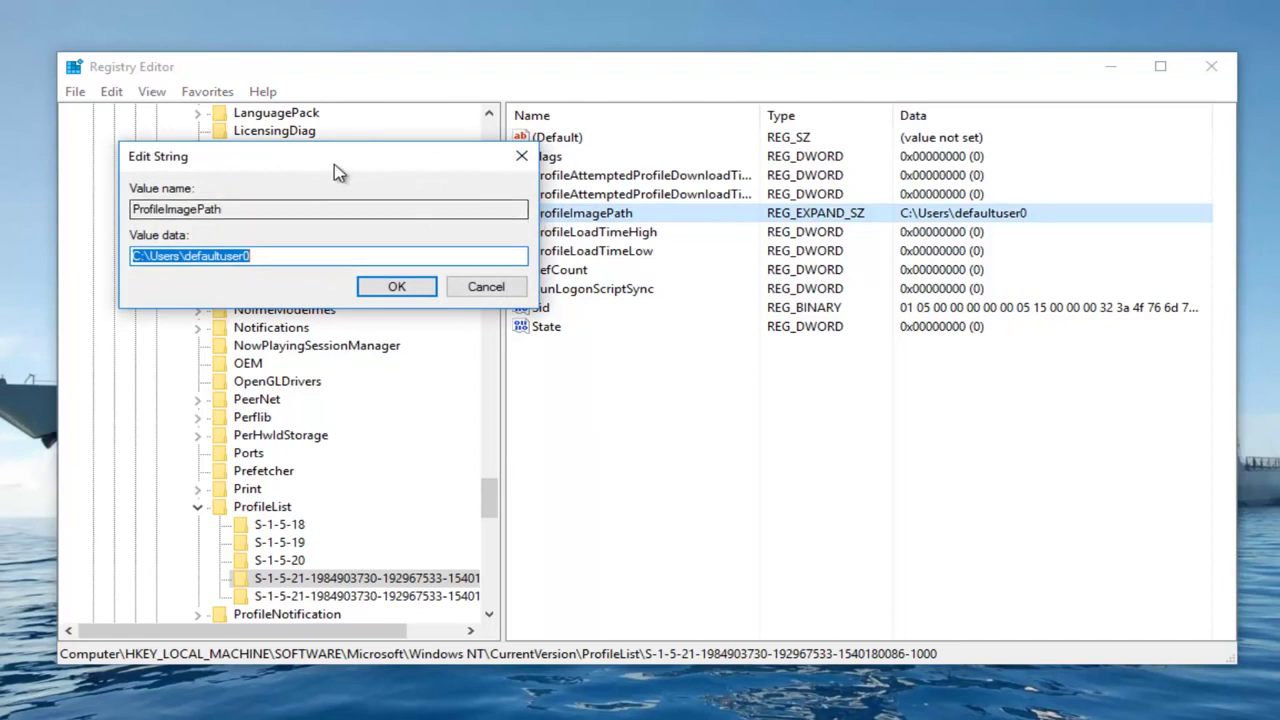
left_click_drag(300, 156, 744, 166)
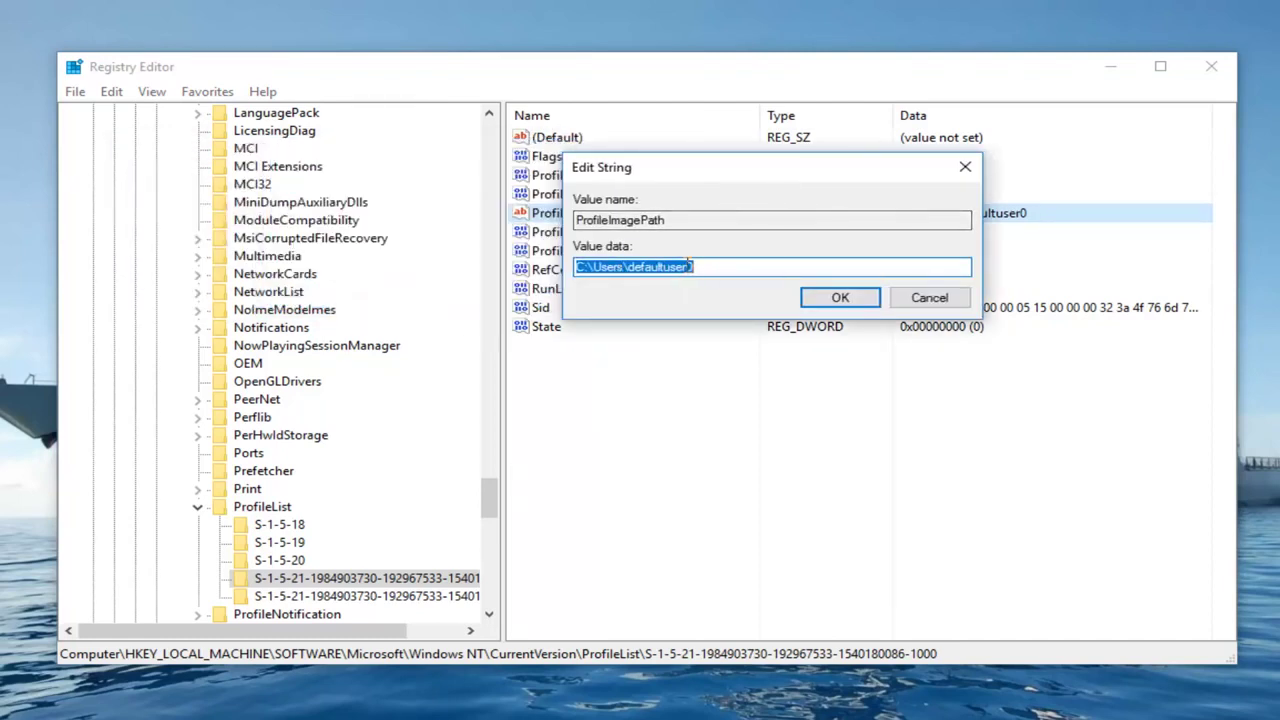
Close the string editor unchanged, view the ...-1001.bak key, then return to the ...-1000 key.
left_click(963, 169)
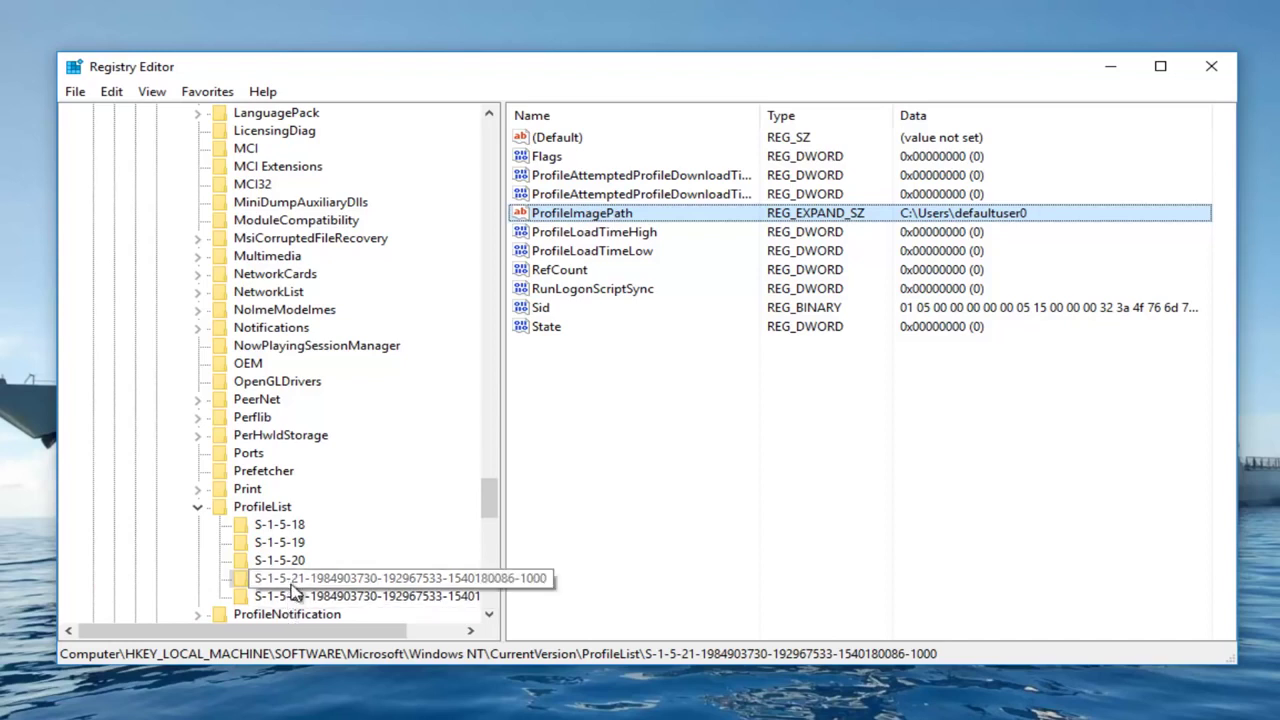
left_click_drag(360, 630, 418, 630)
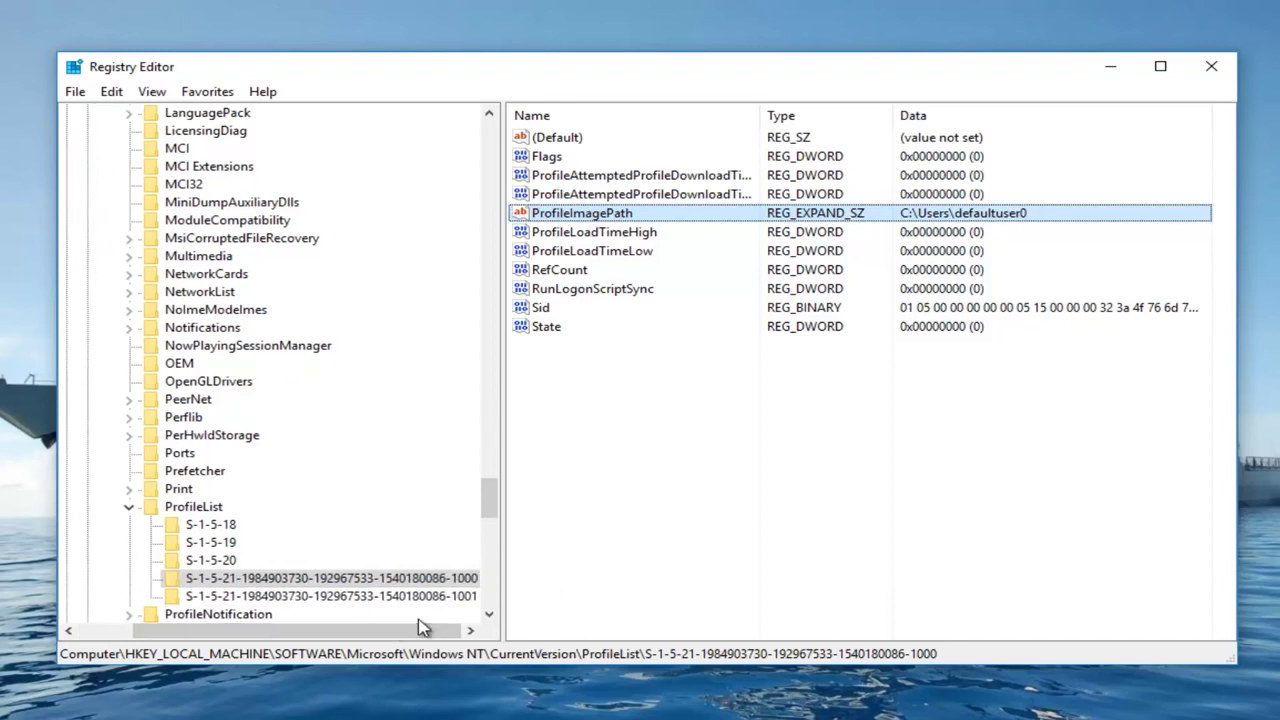
left_click(280, 596)
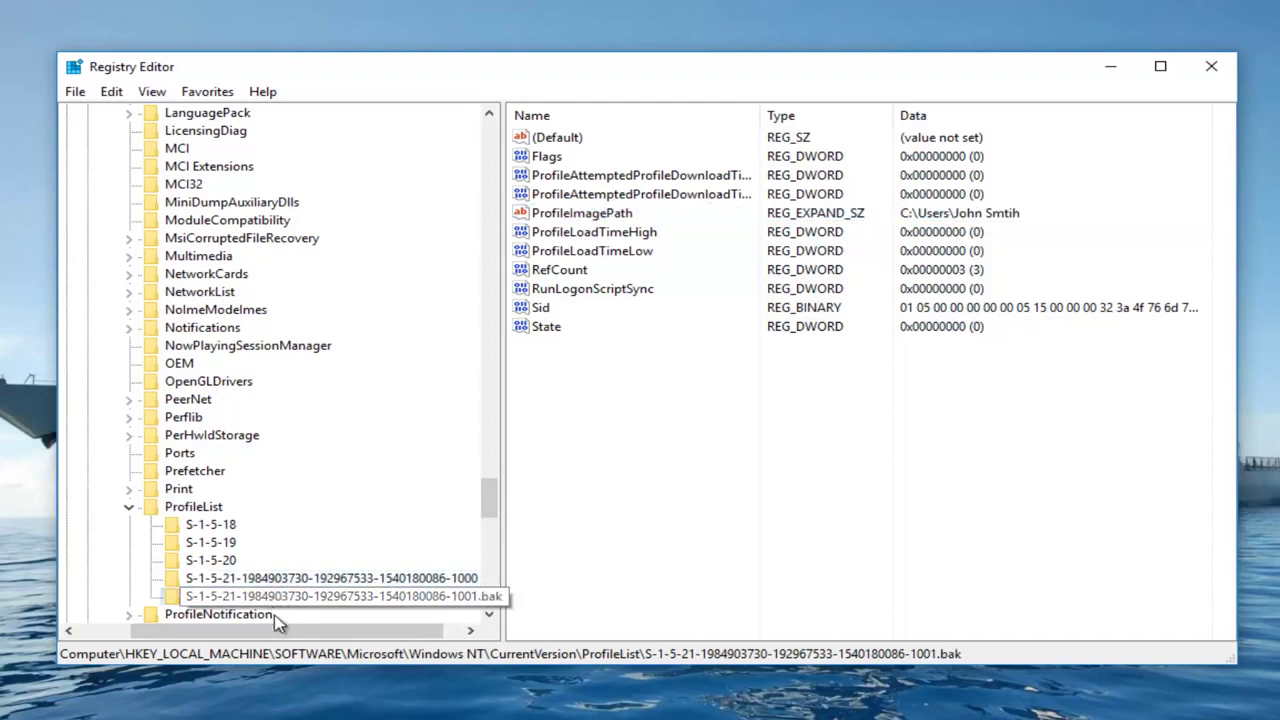
left_click_drag(262, 632, 320, 638)
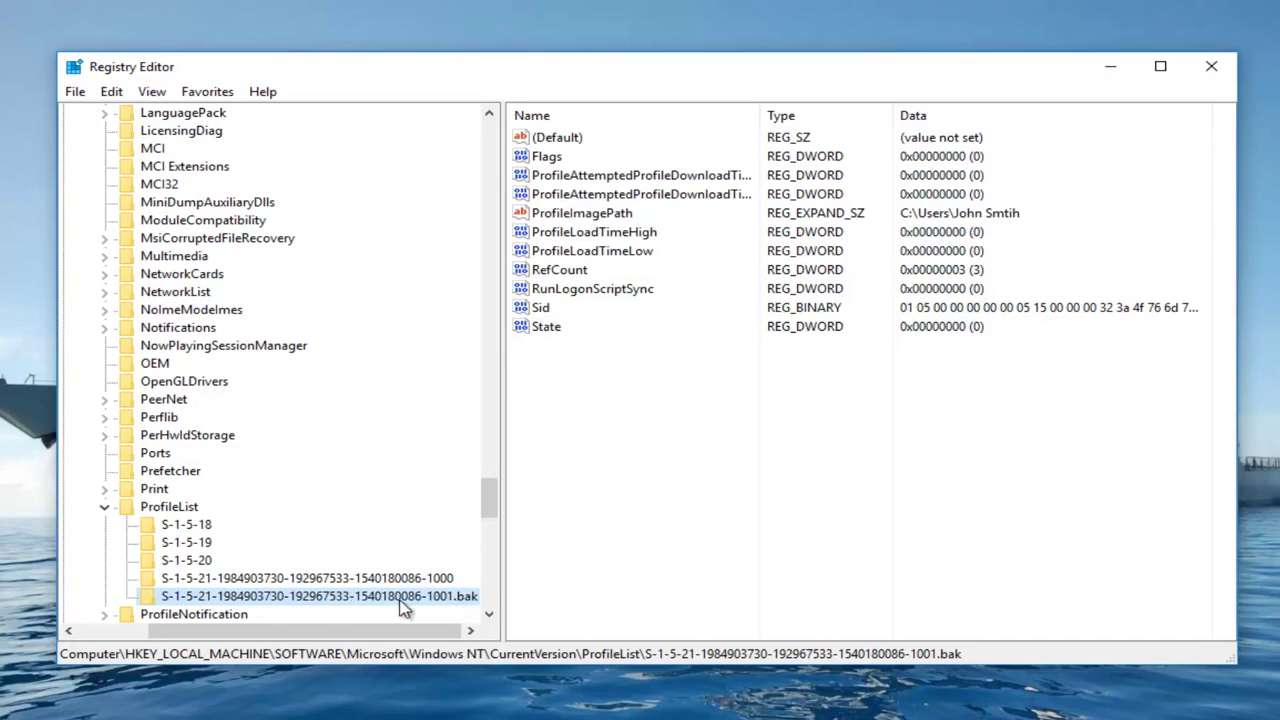
left_click(240, 578)
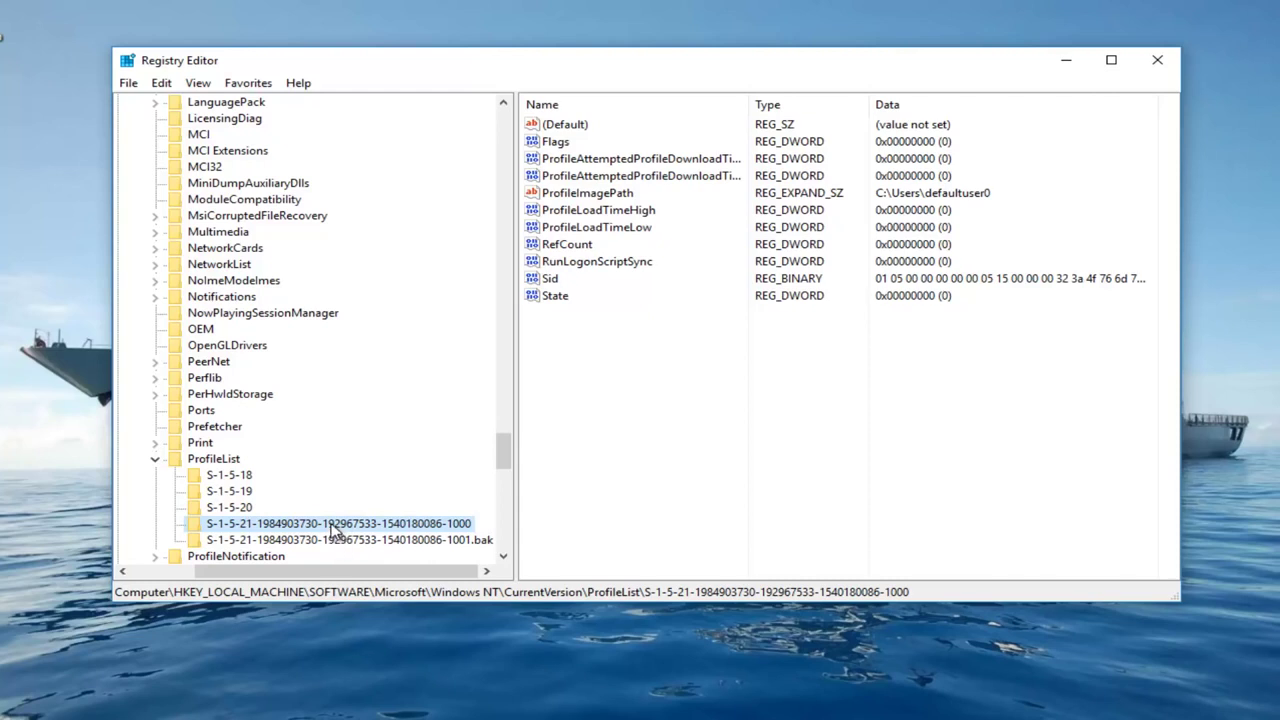
Rename the ...-1000 SID key by appending .ba to its name.
right_click(333, 530)
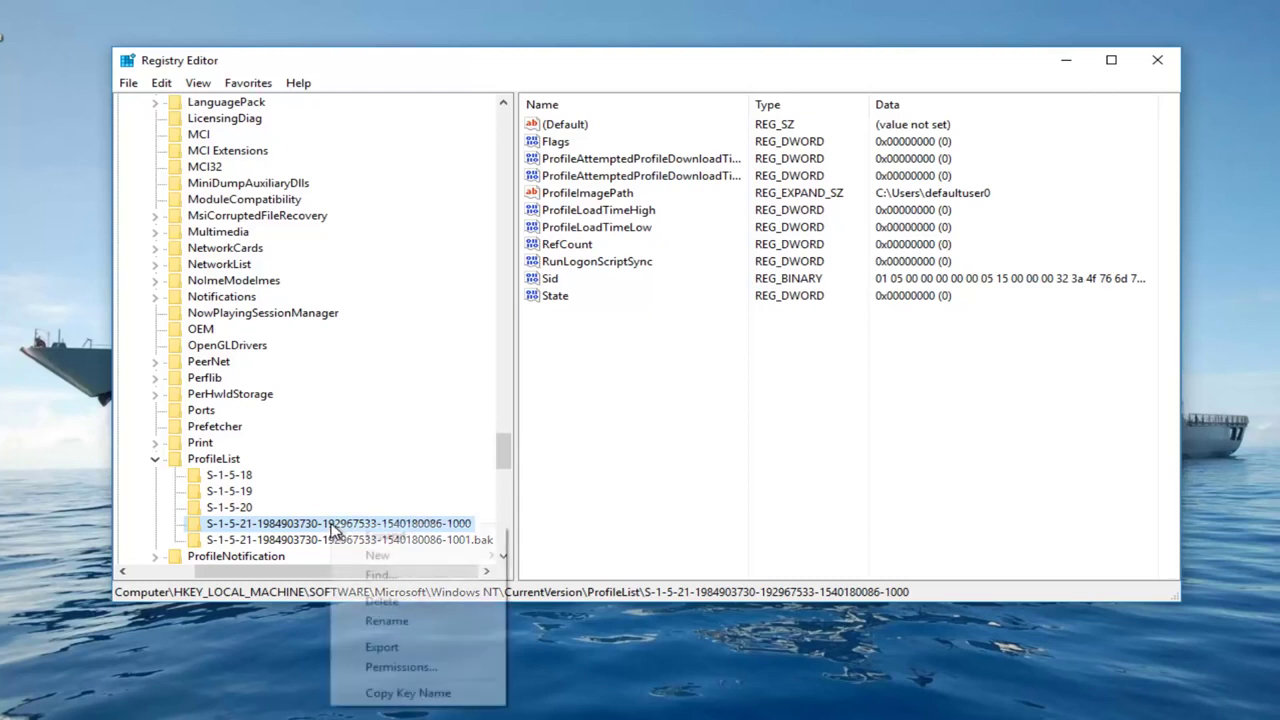
left_click(370, 621)
left_click(459, 520)
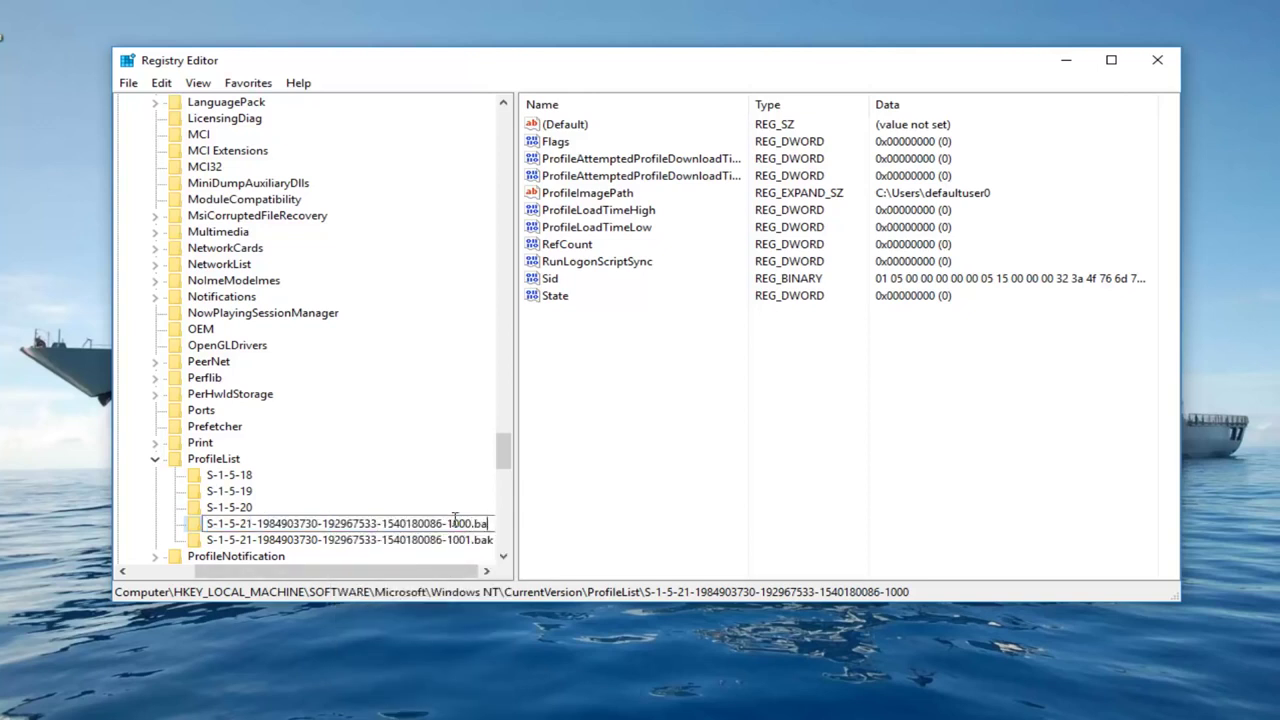
key("Return")
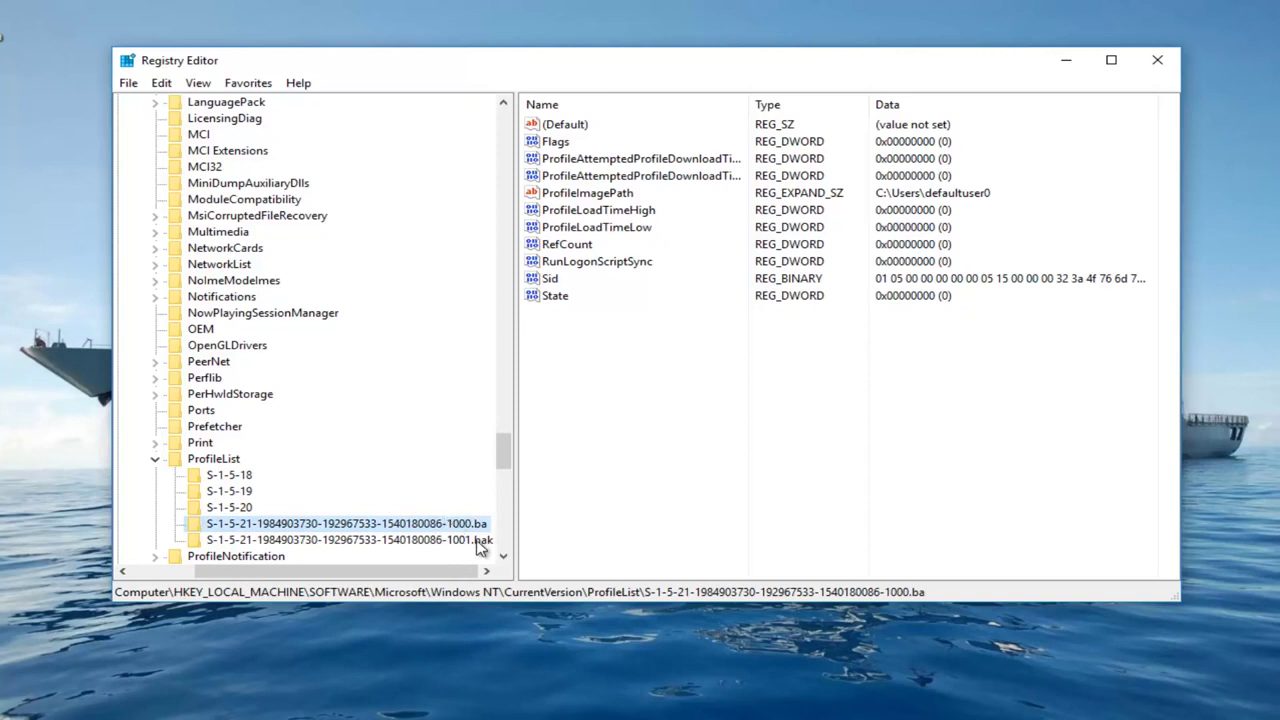
Rename the ...-1001.bak key to ...-1001 by deleting its .bak suffix.
left_click(478, 541)
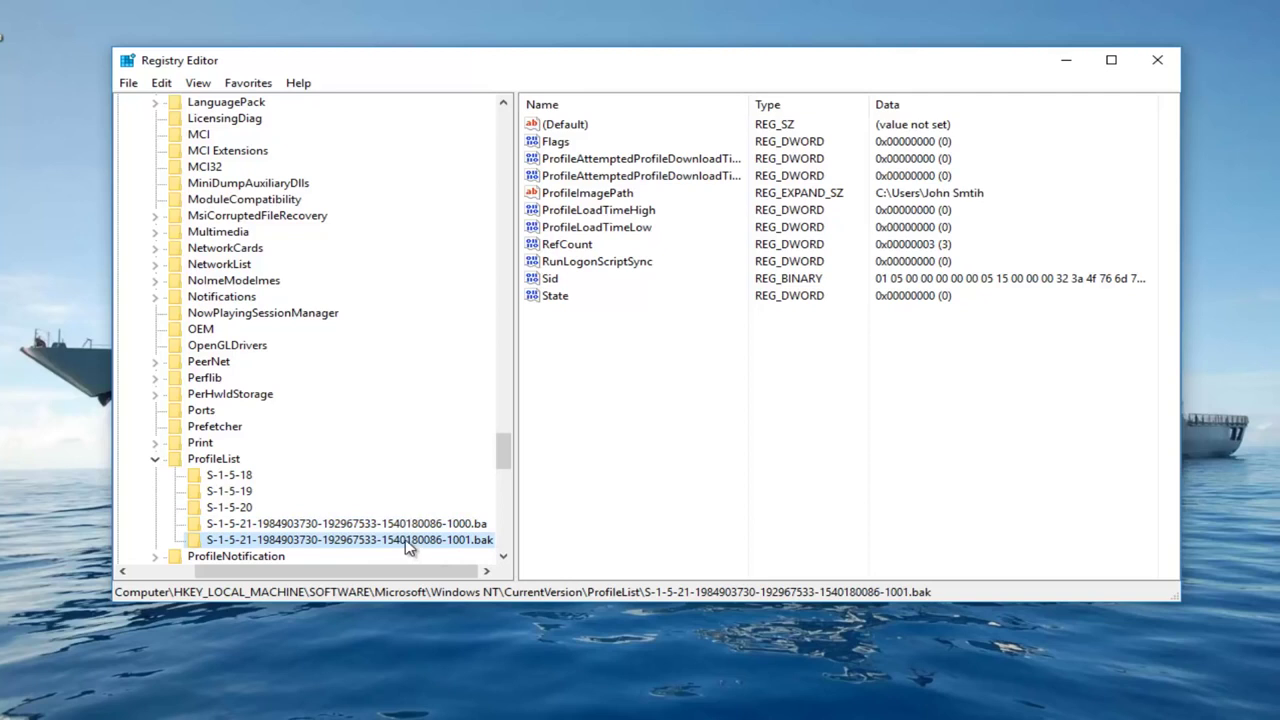
right_click(407, 545)
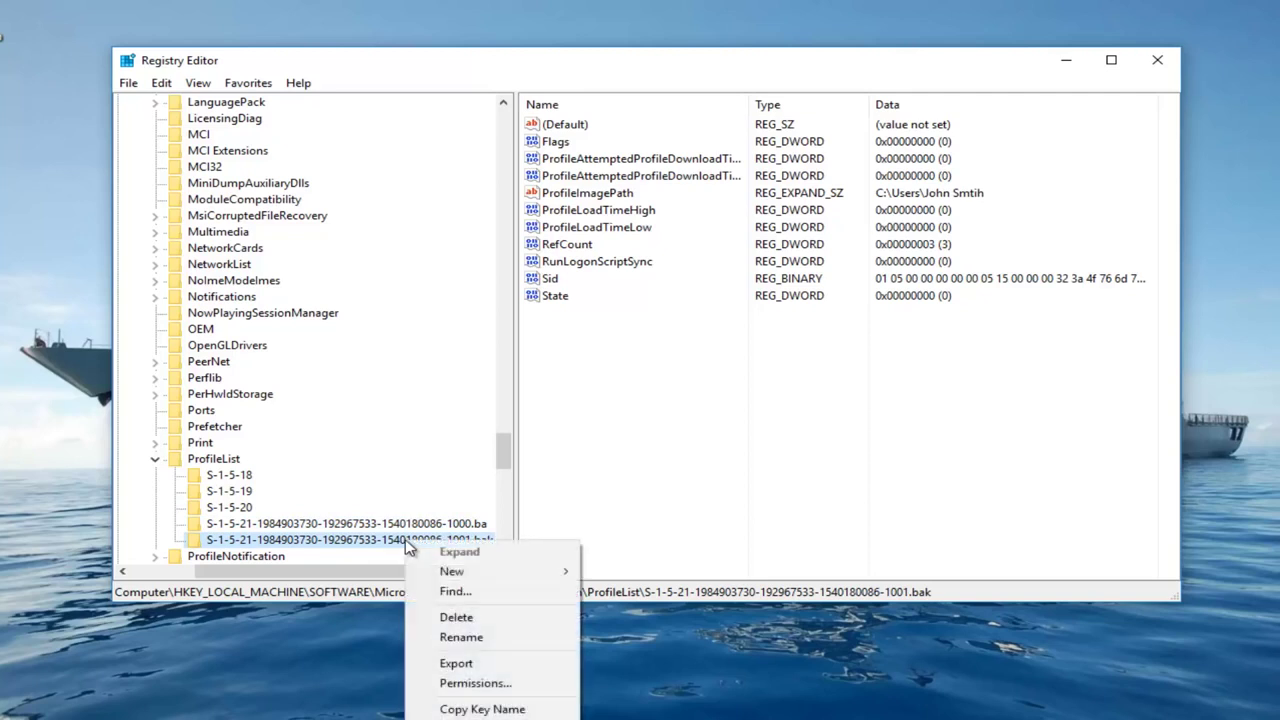
left_click(461, 637)
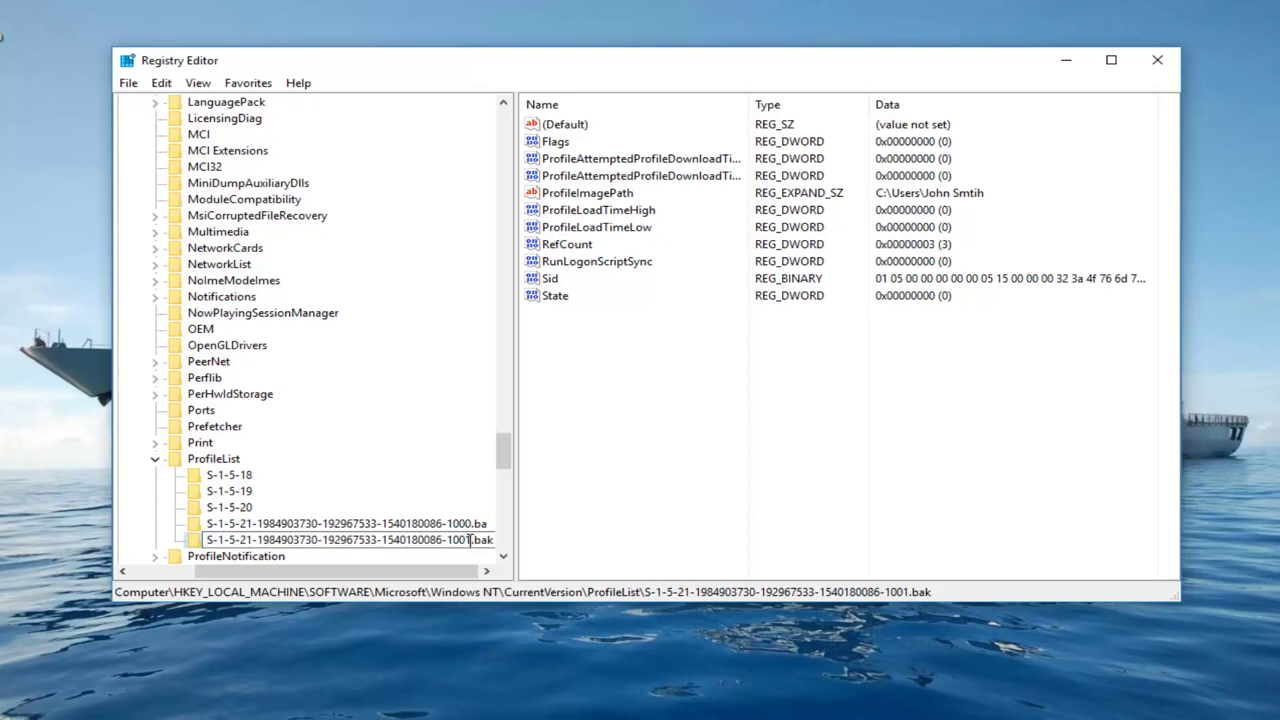
left_click_drag(472, 540, 496, 541)
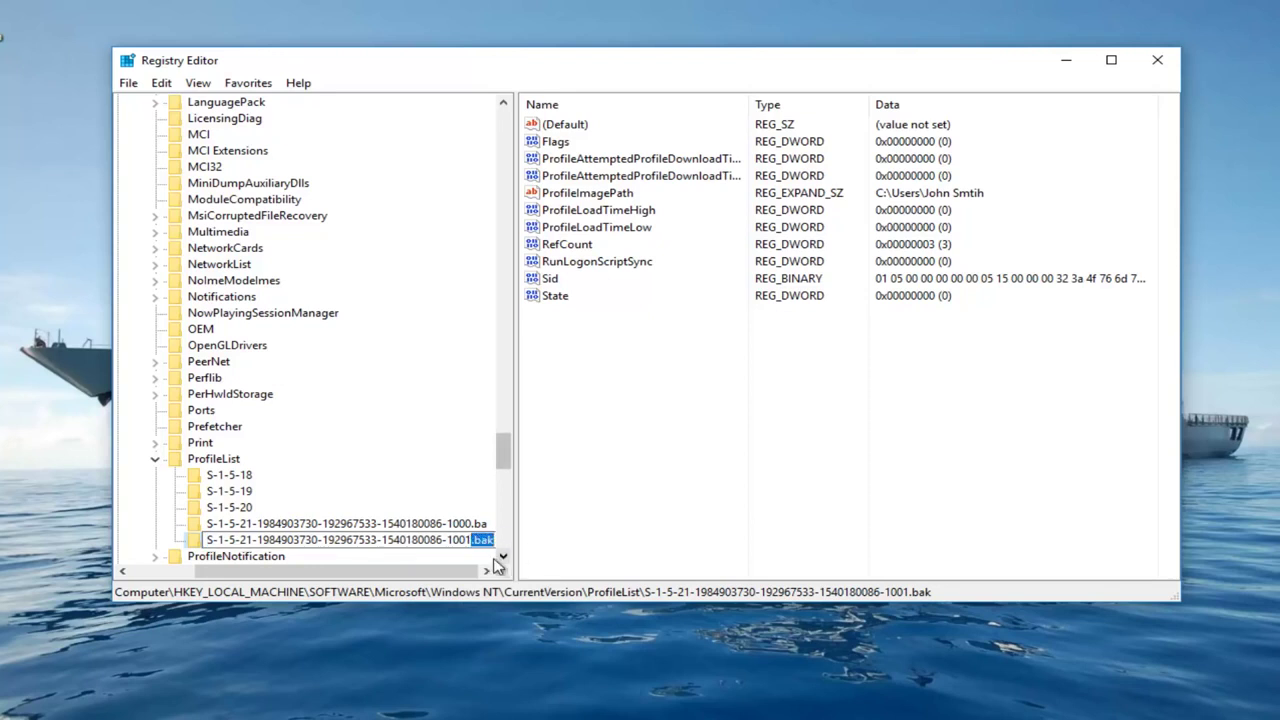
key("BackSpace")
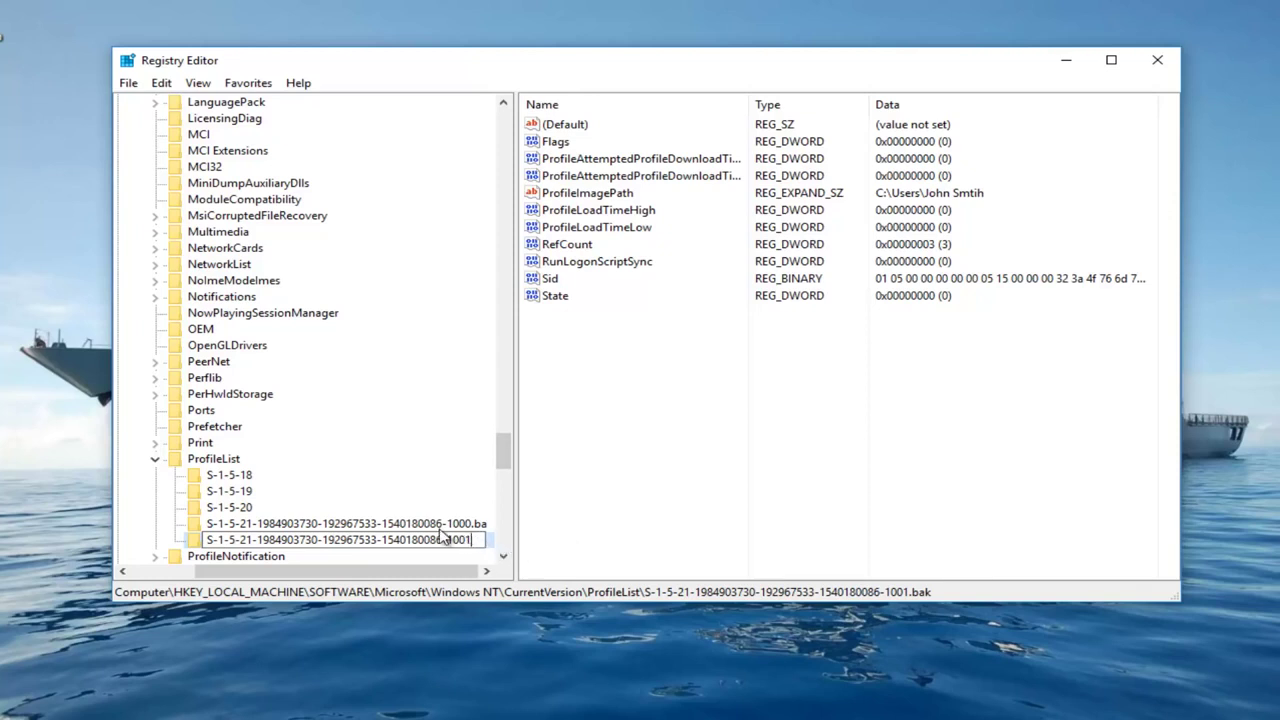
key("Return")
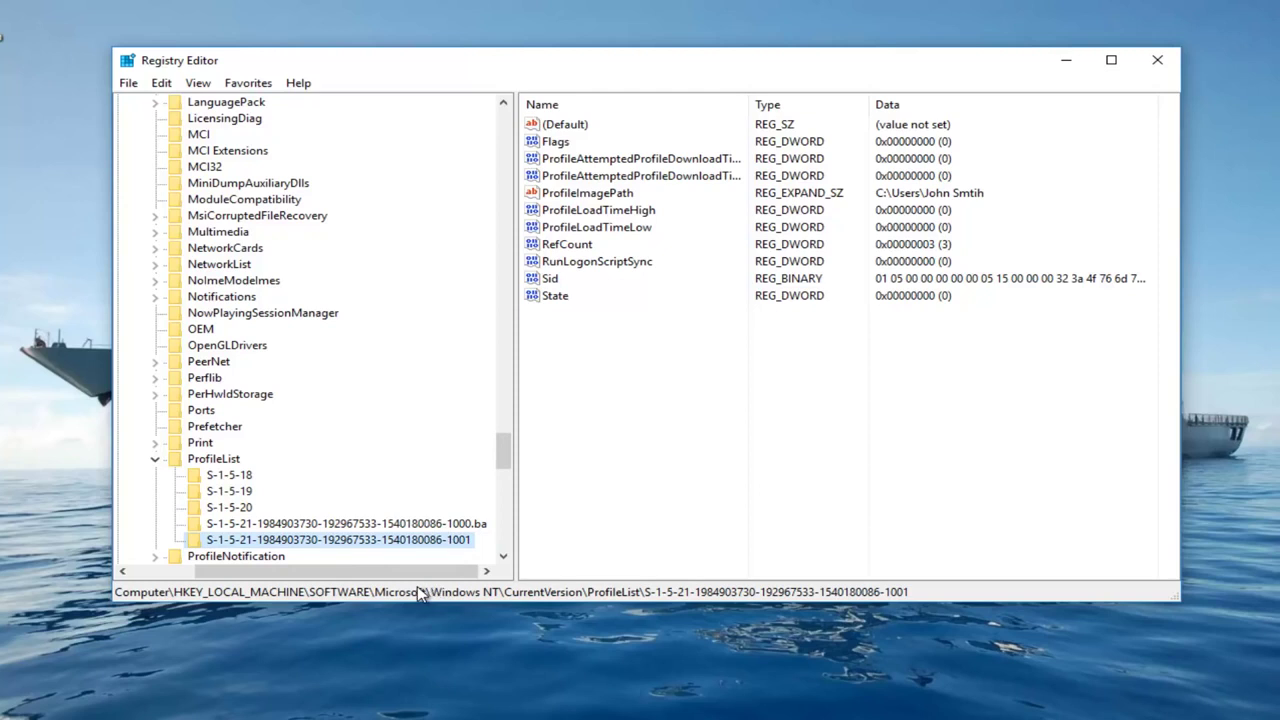
Rename the ...-1000.ba key so its suffix reads .bak.
left_click(421, 524)
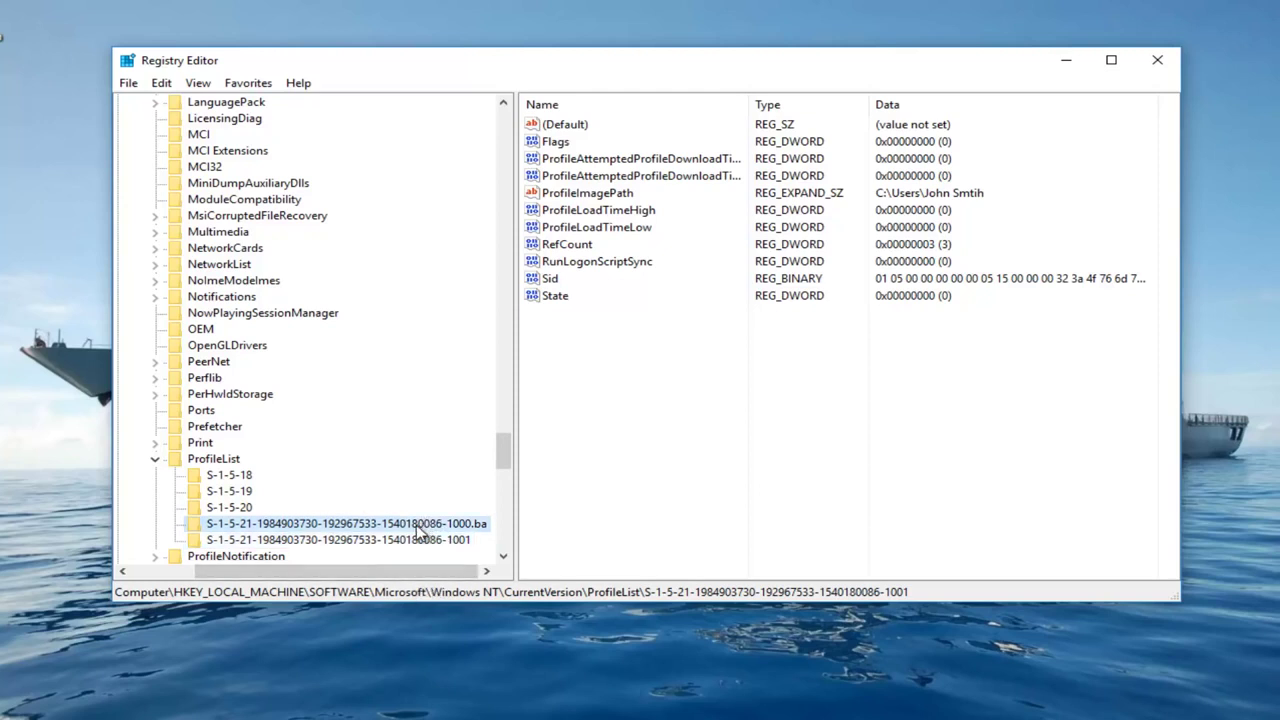
right_click(420, 528)
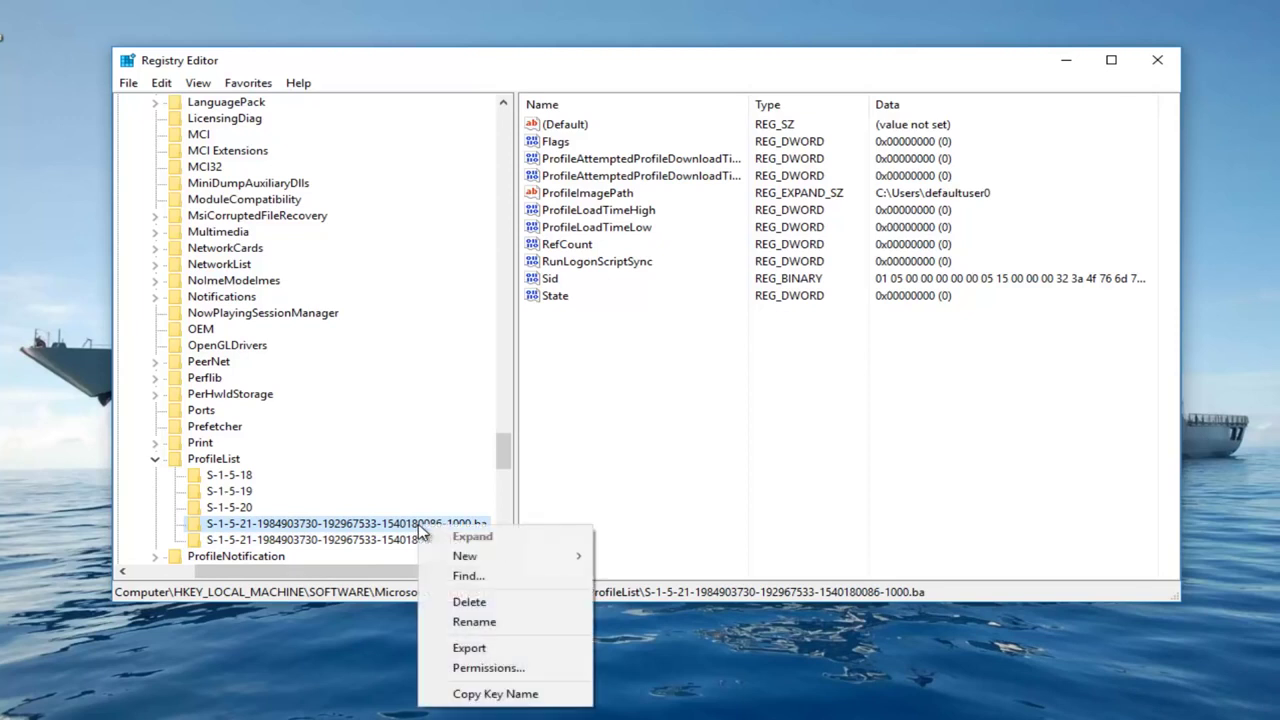
left_click(468, 622)
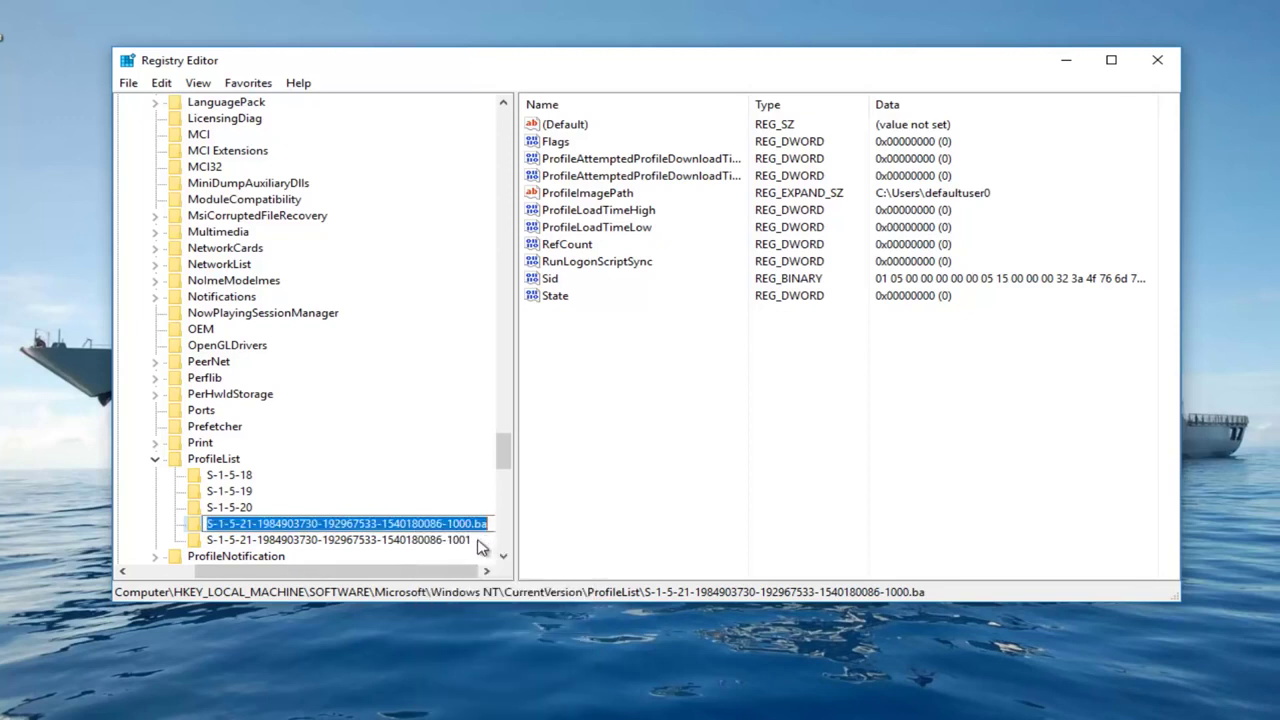
left_click(475, 523)
left_click_drag(474, 523, 504, 521)
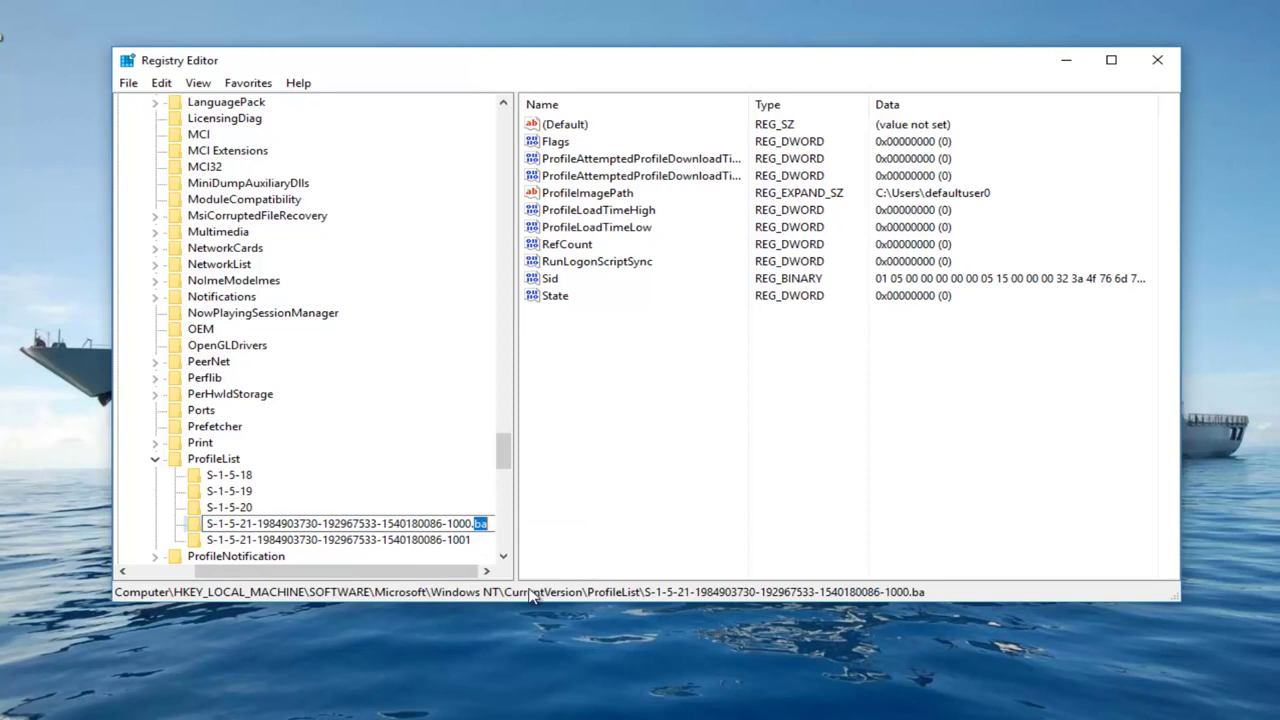
type(".bak")
key("Return")
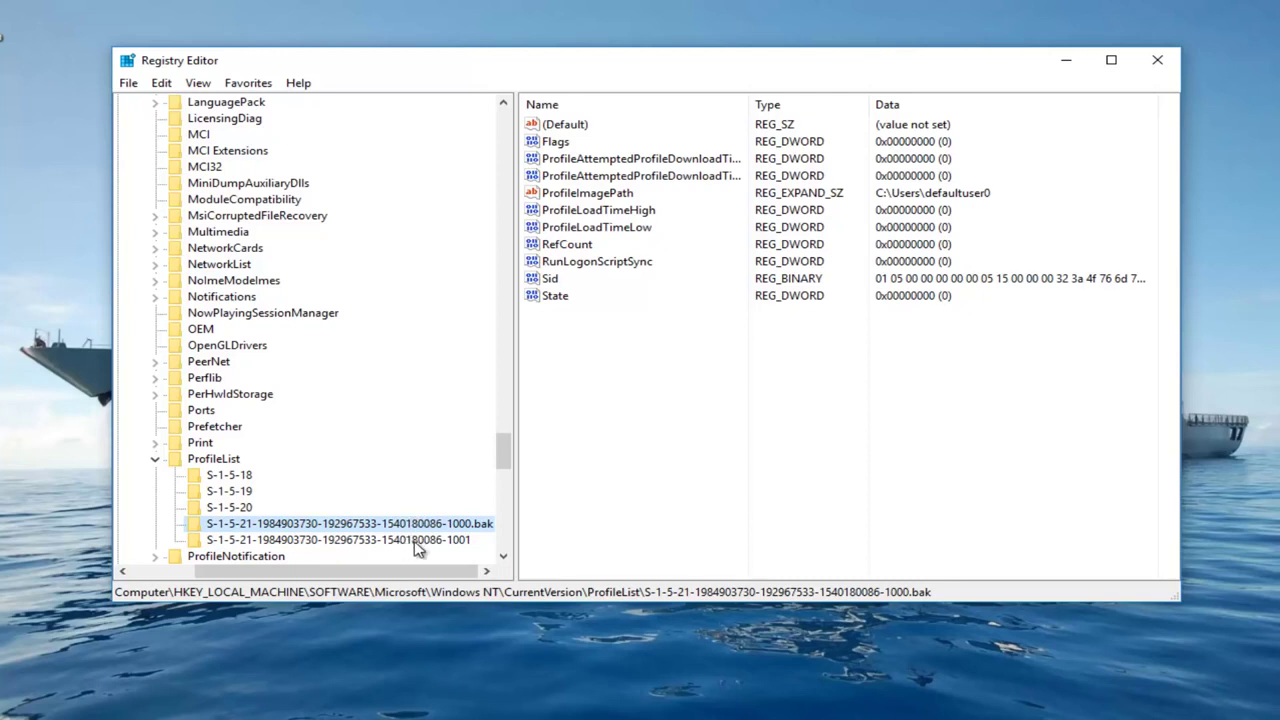
Open the ...-1001 key's State DWORD value and check its value data is 0.
left_click(414, 546)
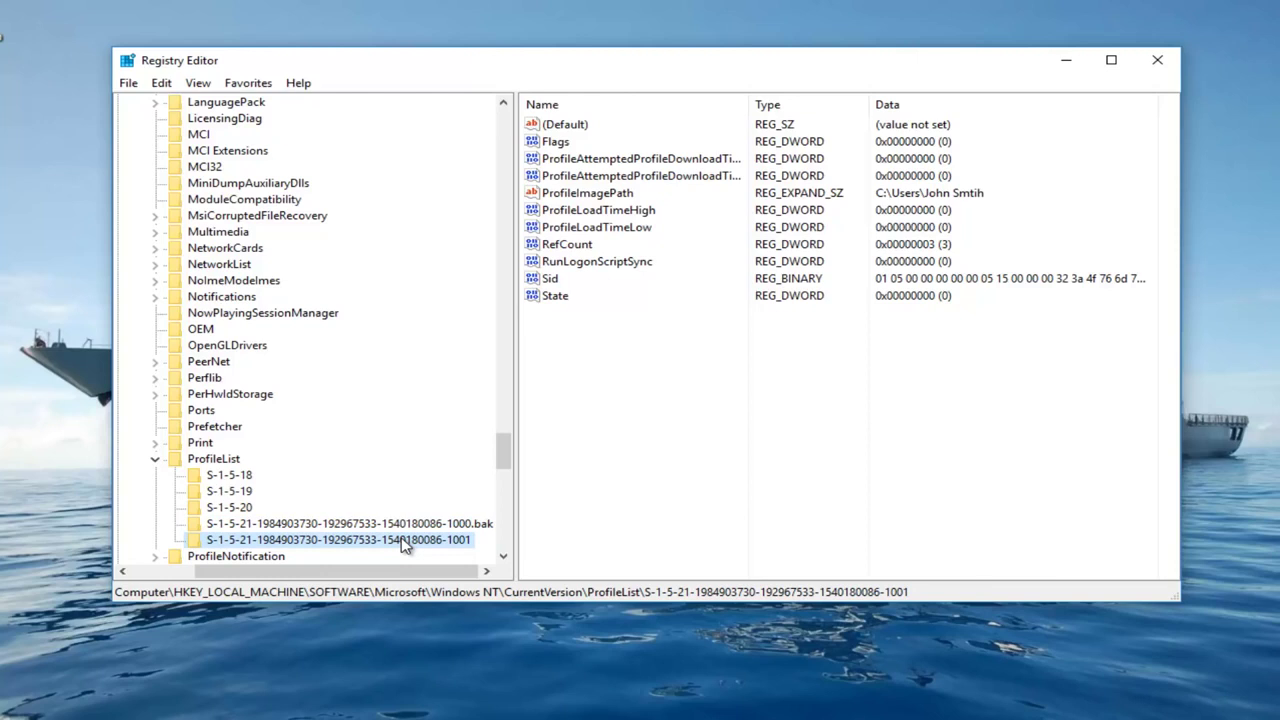
double_click(563, 300)
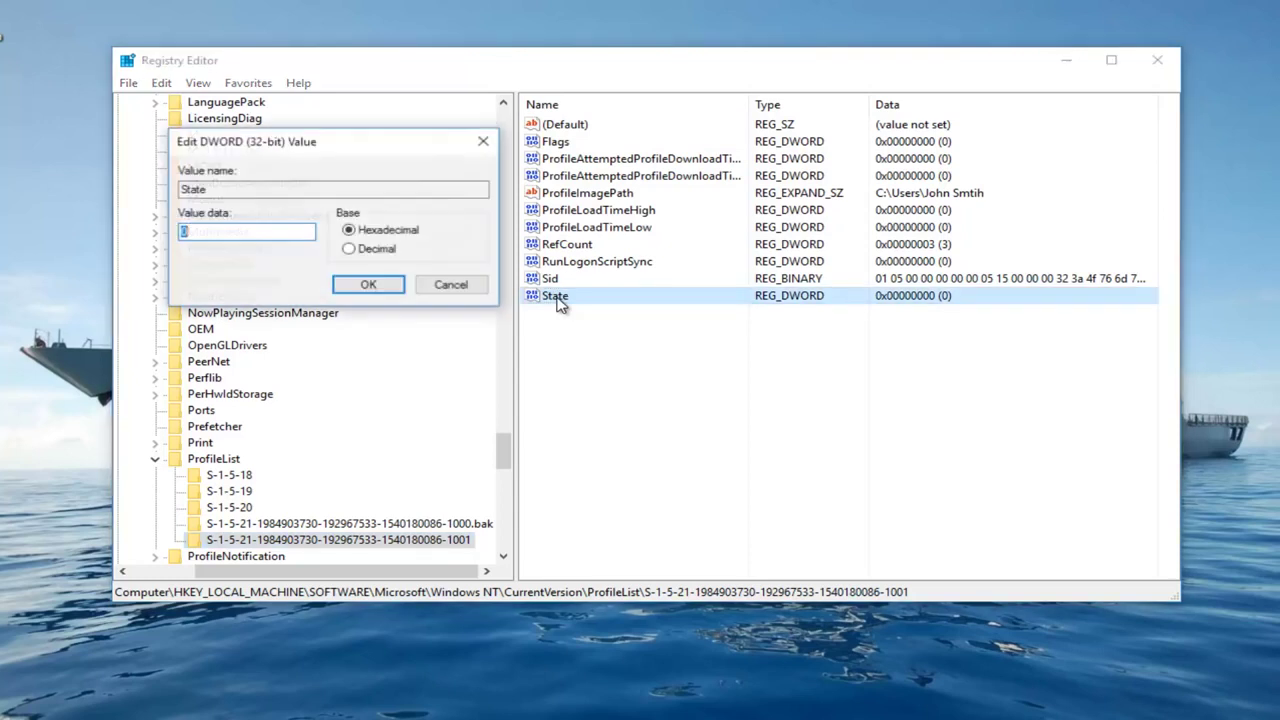
left_click_drag(389, 137, 853, 153)
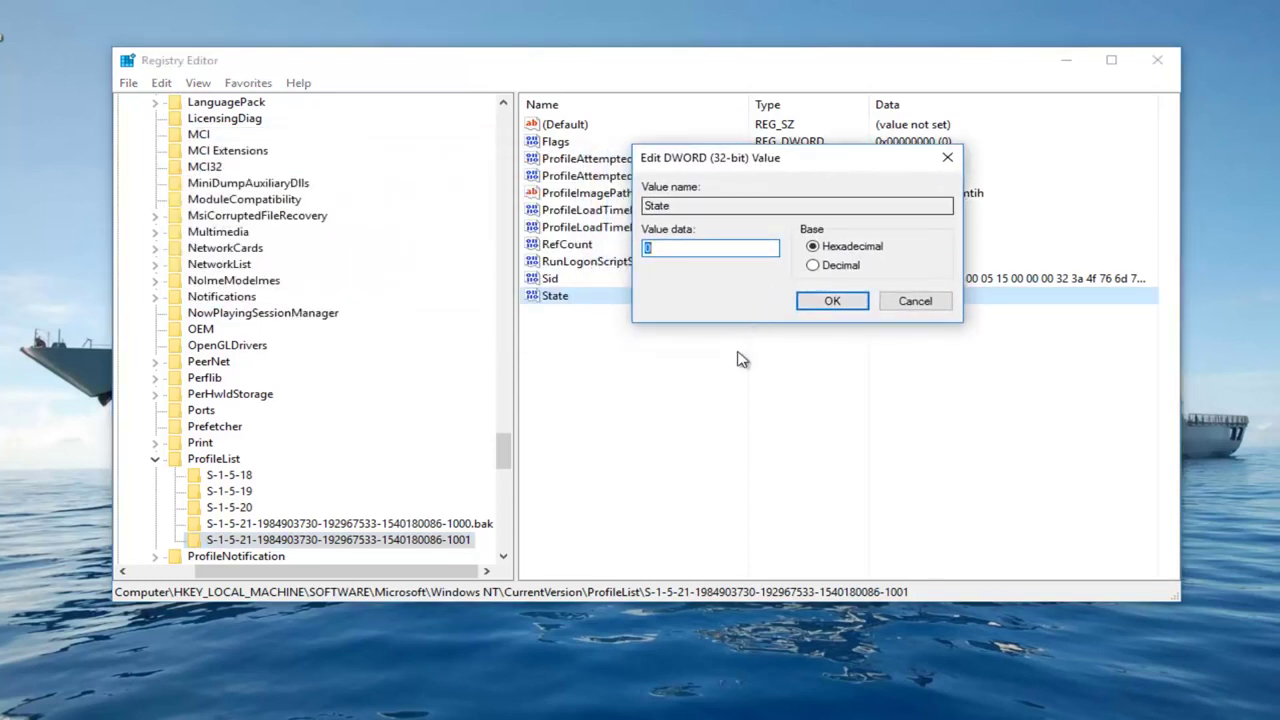
left_click(660, 250)
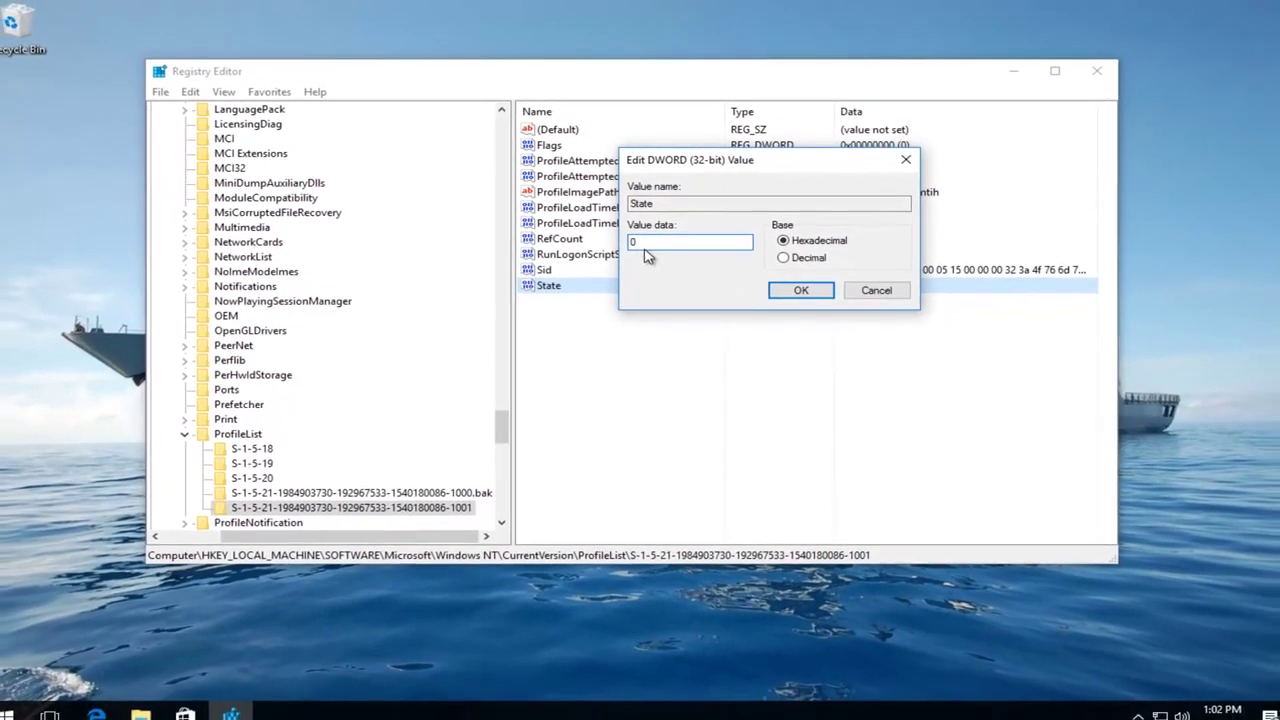
Confirm State as 0 and exit Registry Editor.
left_click(795, 288)
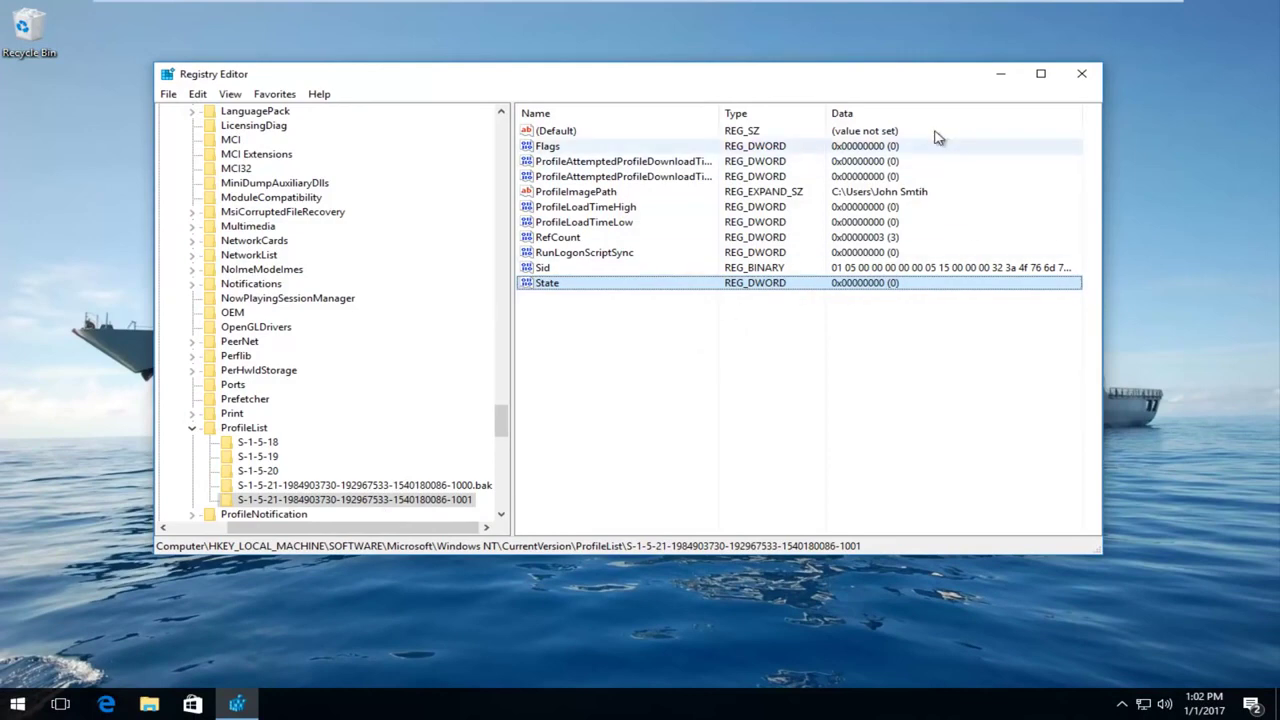
left_click(1079, 75)
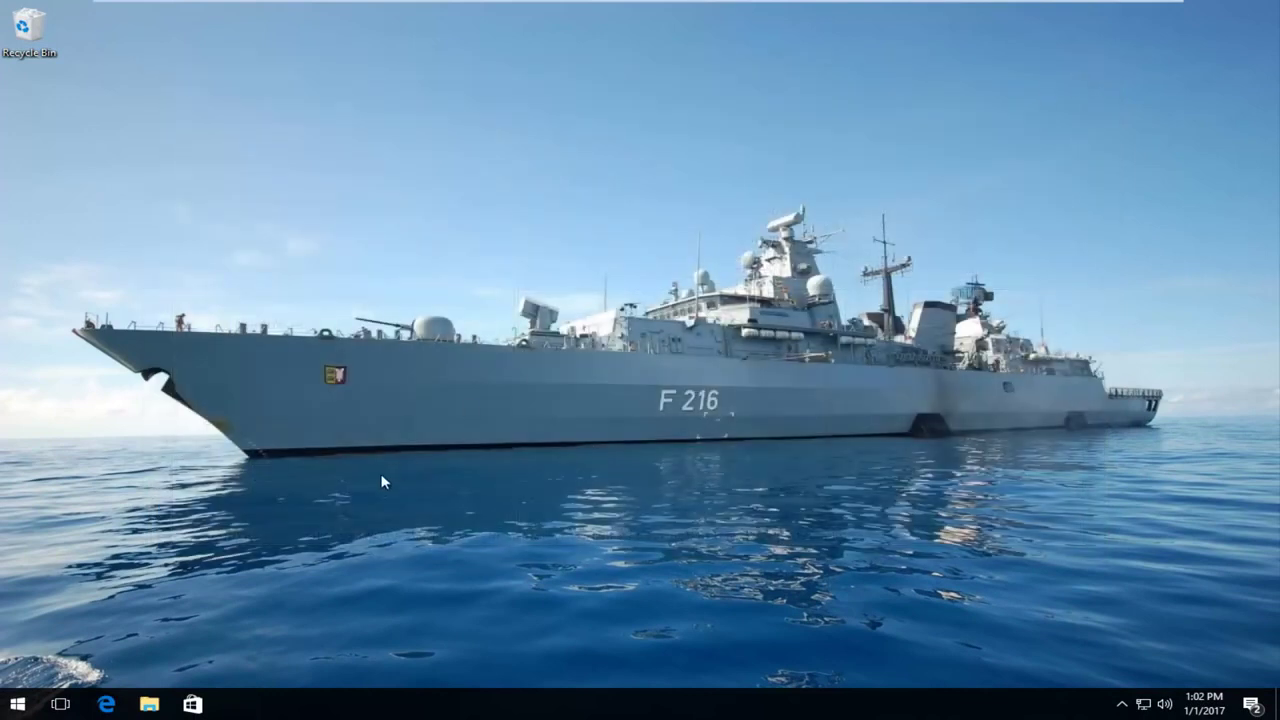